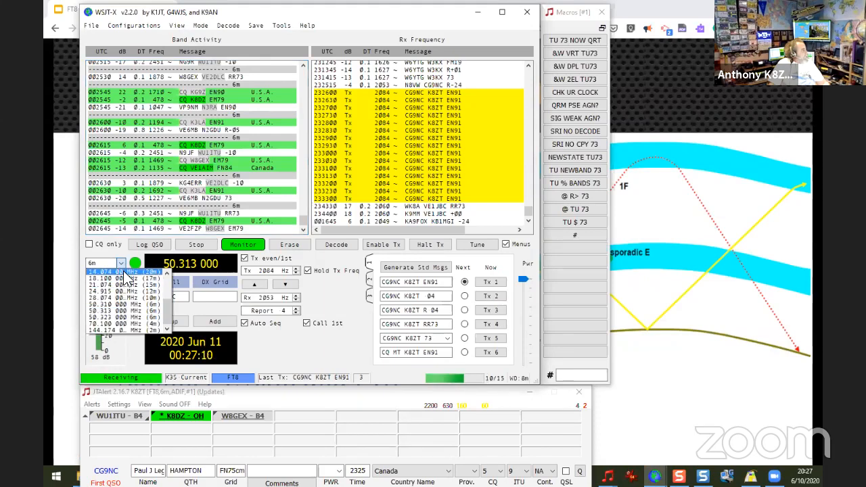
Step: Switch to the 20 m band at 14.074 MHz and set both the receive and transmit audio frequencies to about 1384 Hz
{"action": "left_click", "coordinate": [124, 271]}
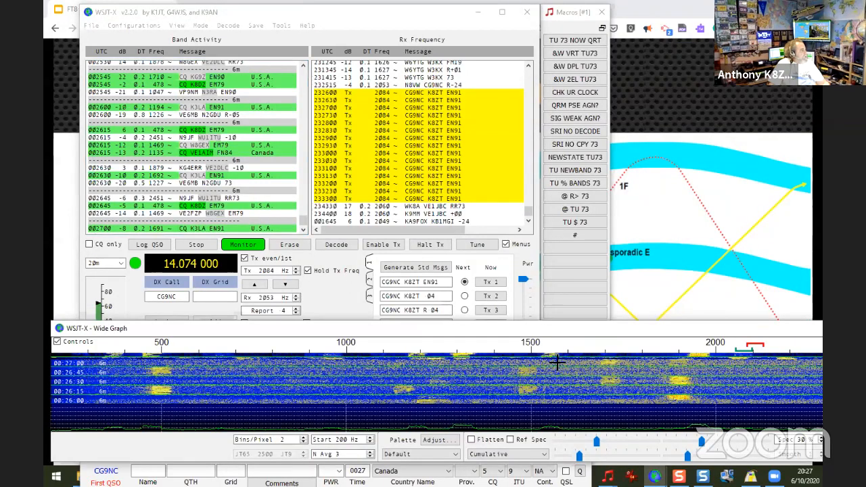
{"action": "right_click", "coordinate": [493, 357]}
{"action": "left_click", "coordinate": [499, 359]}
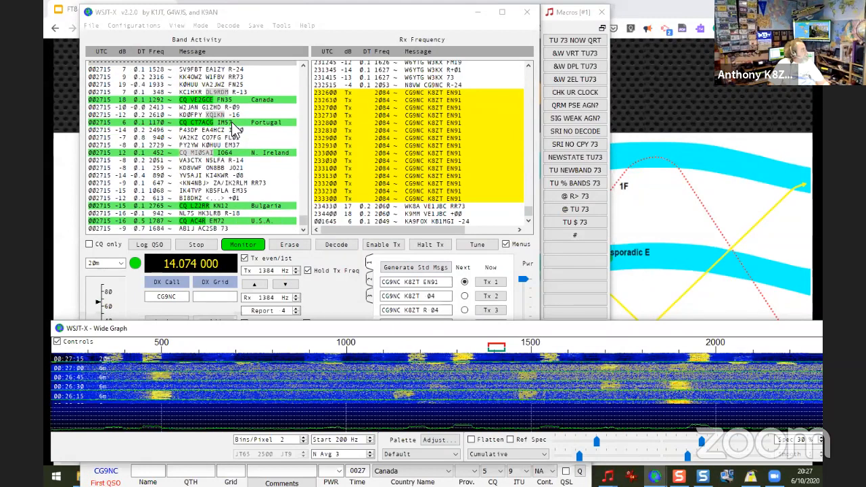
Step: Make and log a contact with the Portuguese station calling CQ from grid IM57, and minimize the main window
{"action": "double_click", "coordinate": [232, 124]}
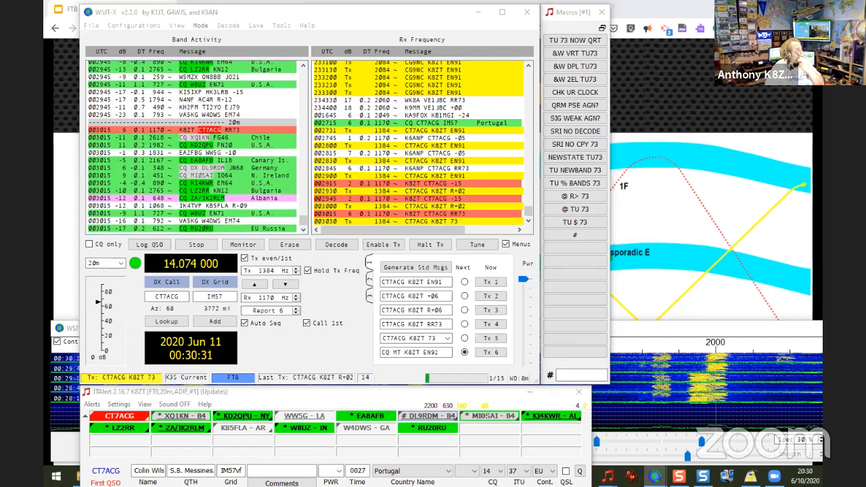
{"action": "left_click", "coordinate": [595, 269]}
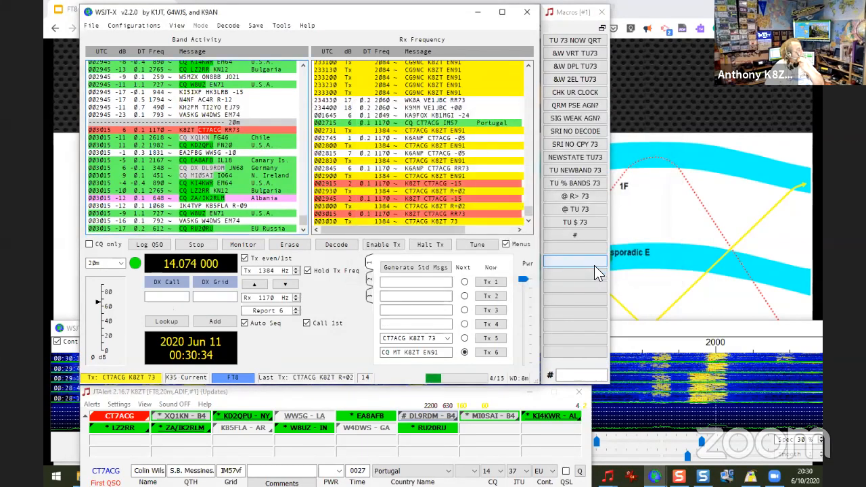
{"action": "left_click", "coordinate": [476, 13]}
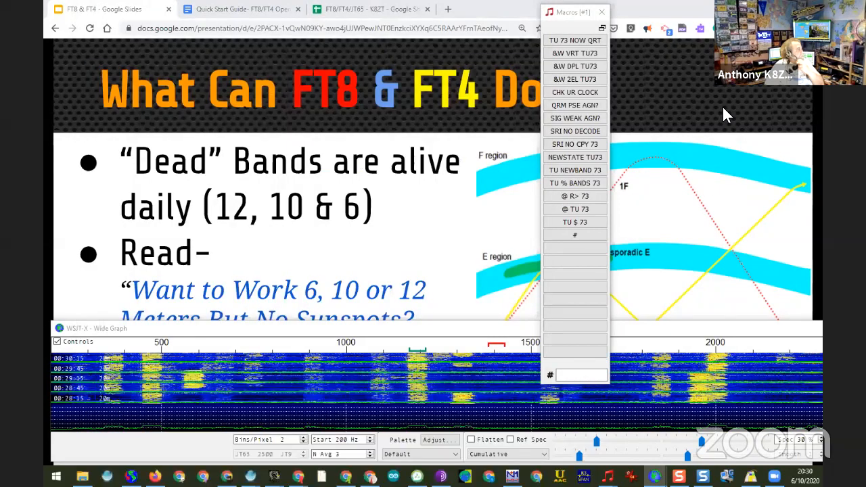
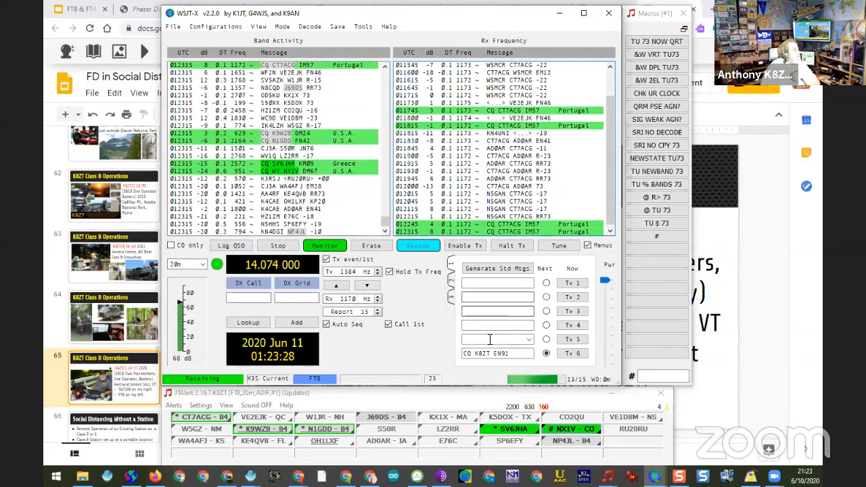
Step: Try adding MT after CQ in the Tx 6 message, and remove the addition again
{"action": "left_click", "coordinate": [529, 339]}
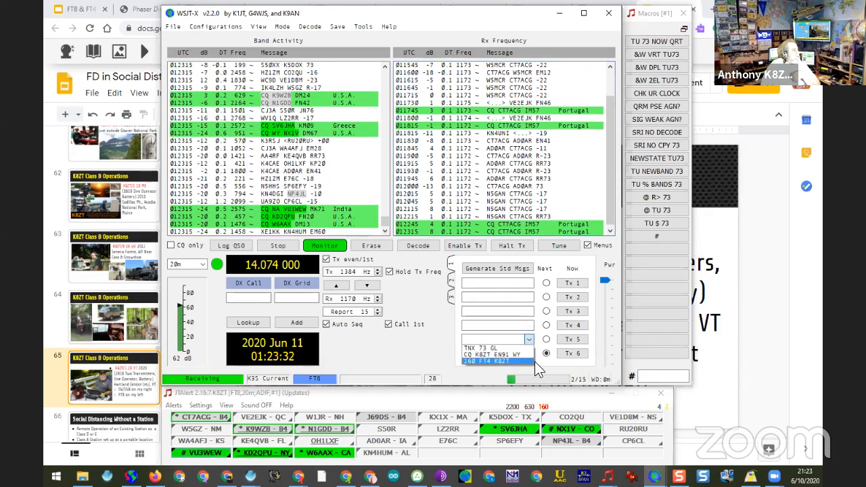
{"action": "left_click", "coordinate": [540, 362]}
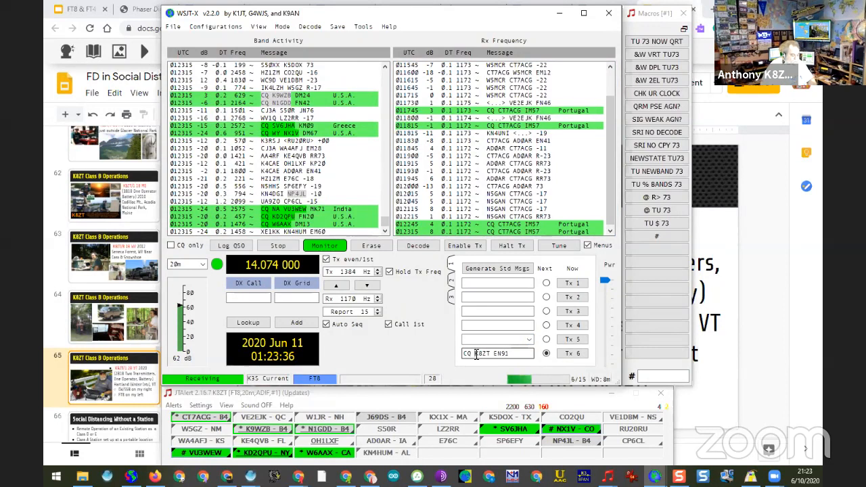
{"action": "type", "text": "MT"}
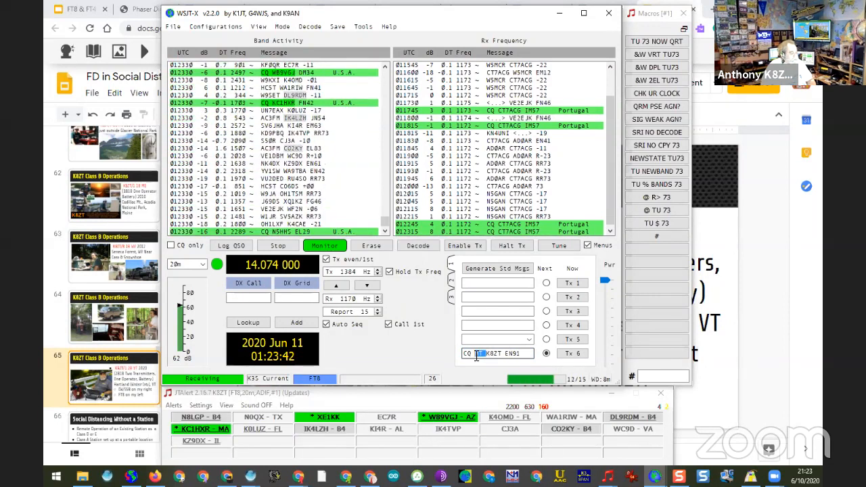
{"action": "key", "text": "BackSpace"}
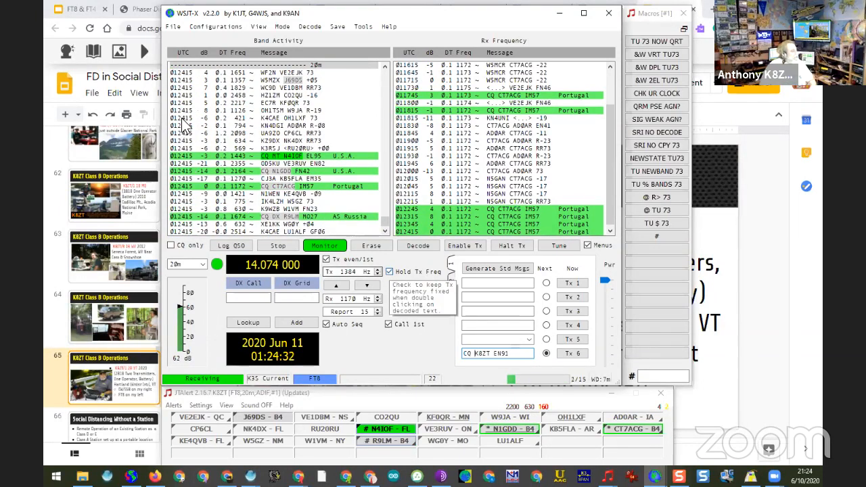
Step: Try to contact the Mexican station calling CQ from grid EK09, with the receive and transmit audio frequencies at 1243 Hz
{"action": "scroll", "coordinate": [254, 103], "scroll_direction": "up", "scroll_amount": 6}
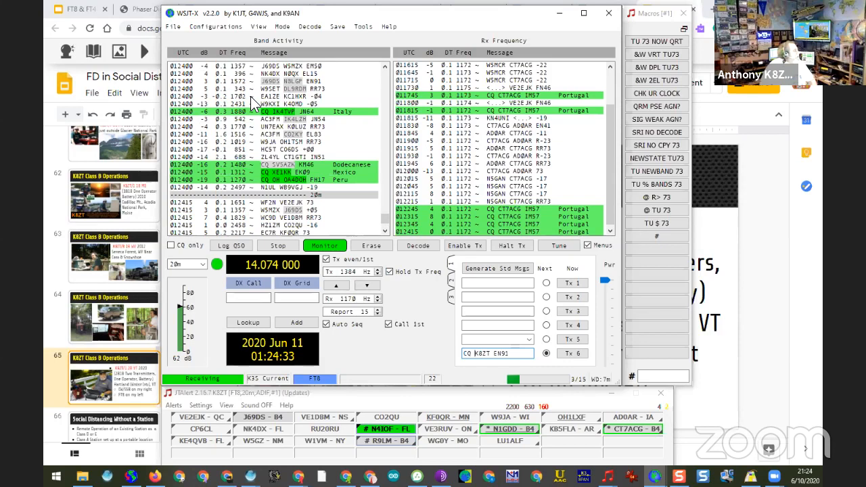
{"action": "double_click", "coordinate": [302, 171]}
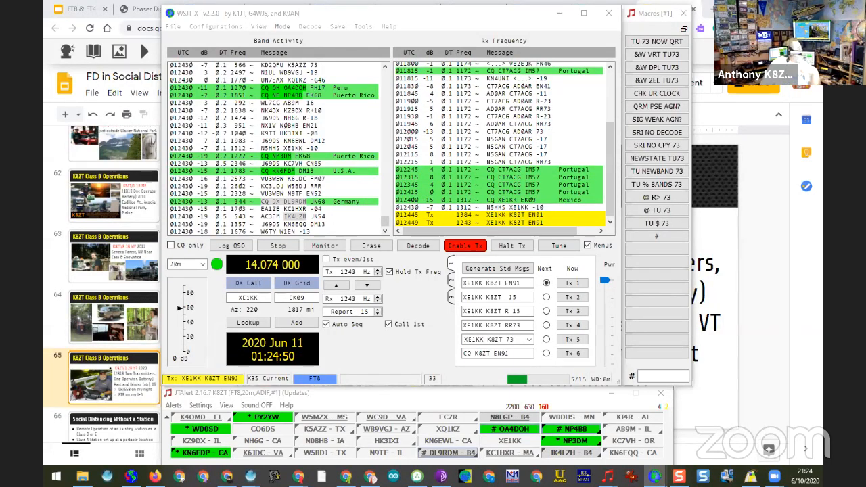
{"action": "key", "text": "alt+Tab"}
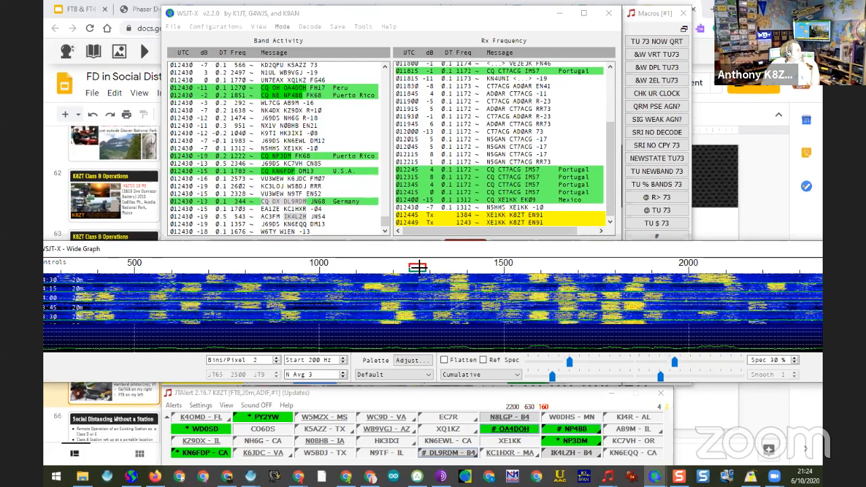
{"action": "right_click", "coordinate": [357, 271]}
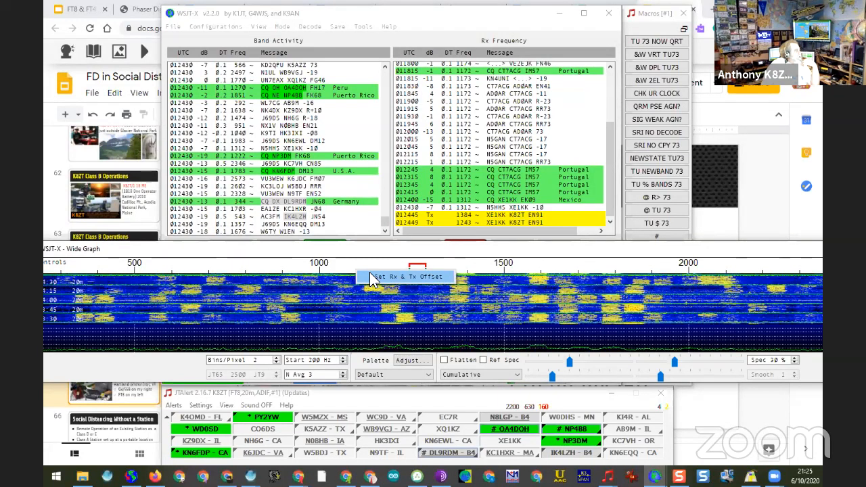
{"action": "left_click", "coordinate": [388, 247]}
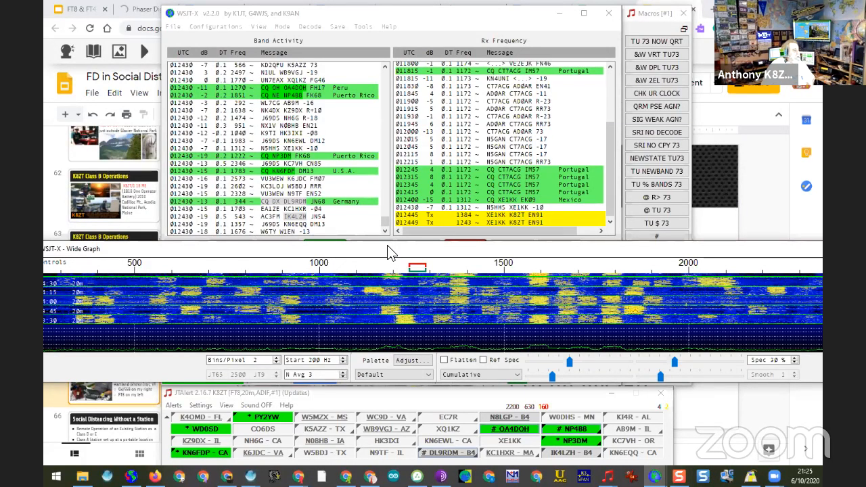
{"action": "left_click", "coordinate": [821, 249]}
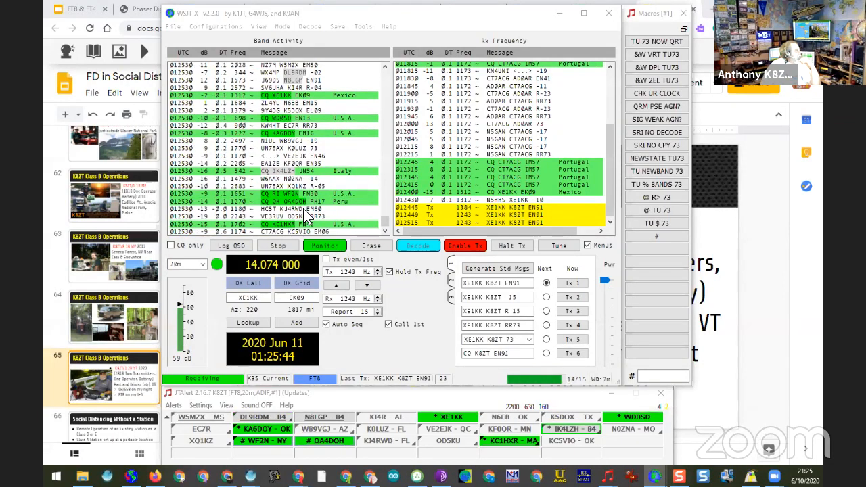
Step: Make and log an FT8 contact with the Peruvian station calling CQ from grid FH17, moving the transmit audio frequency to 748 Hz
{"action": "left_click", "coordinate": [305, 198]}
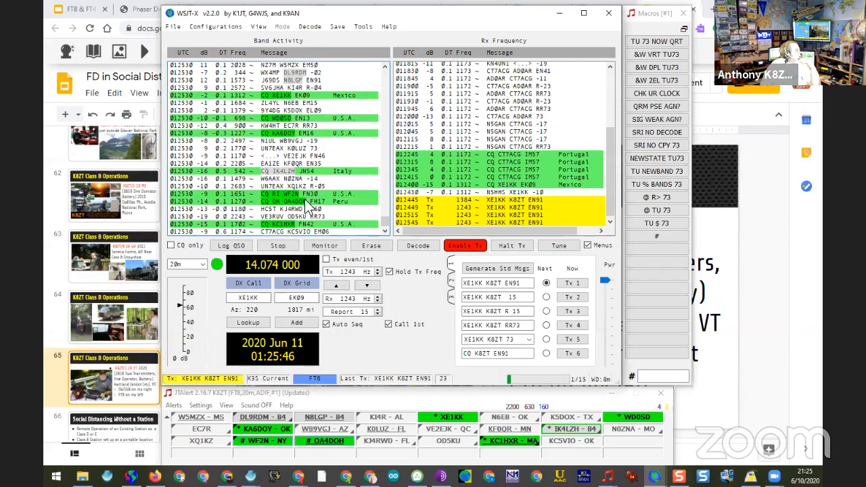
{"action": "double_click", "coordinate": [305, 201]}
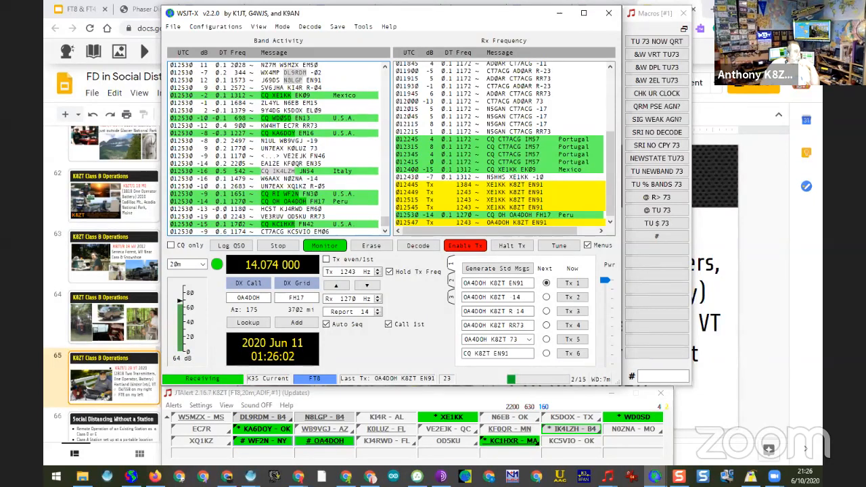
{"action": "key", "text": "alt+Tab"}
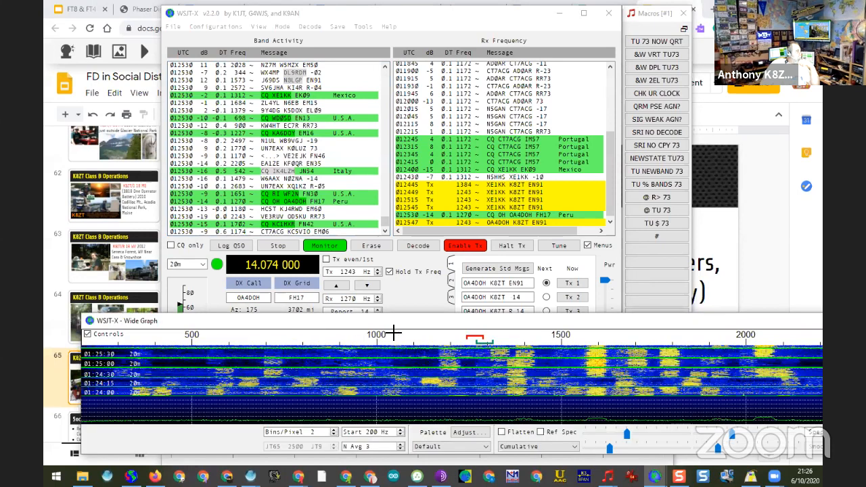
{"action": "right_click", "coordinate": [295, 348]}
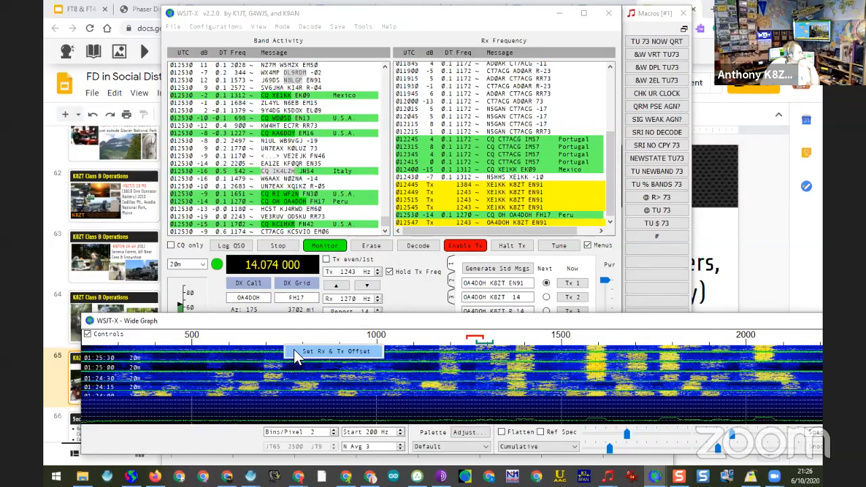
{"action": "left_click", "coordinate": [295, 352]}
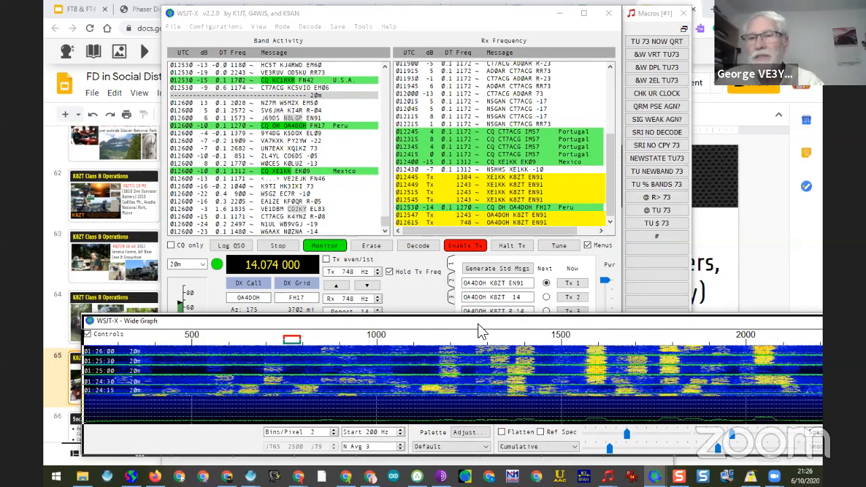
{"action": "left_click_drag", "start_coordinate": [478, 325], "coordinate": [822, 324]}
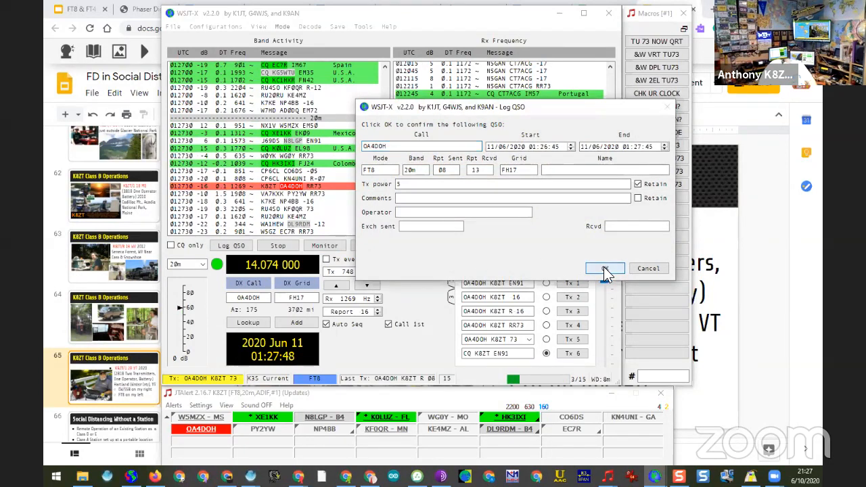
{"action": "left_click", "coordinate": [604, 268]}
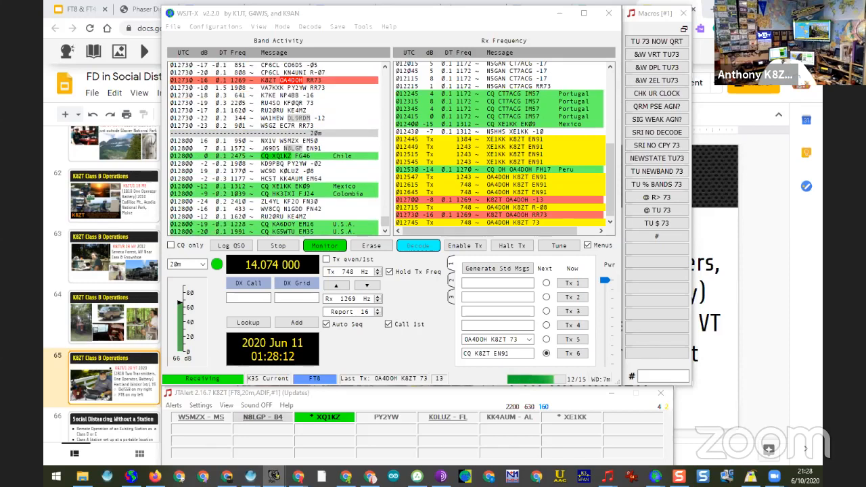
Step: Switch to the PSK Reporter map in the browser and select 15 minutes as the reporting period
{"action": "left_click", "coordinate": [139, 40]}
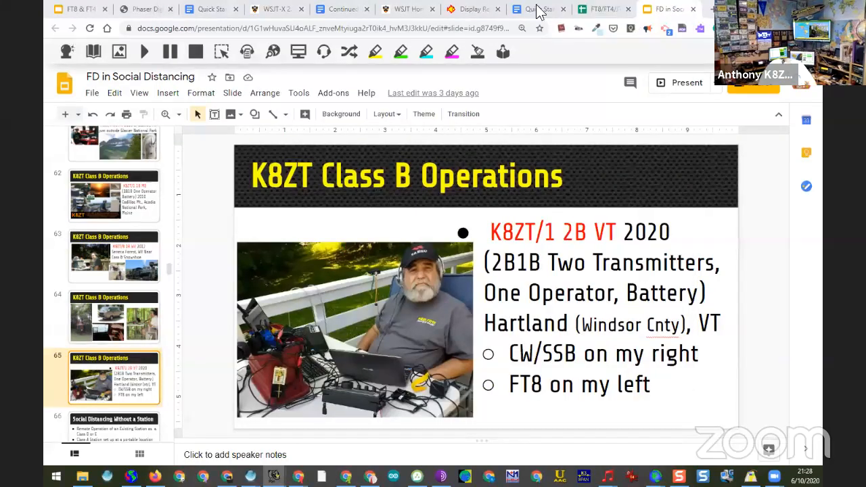
{"action": "left_click", "coordinate": [474, 9]}
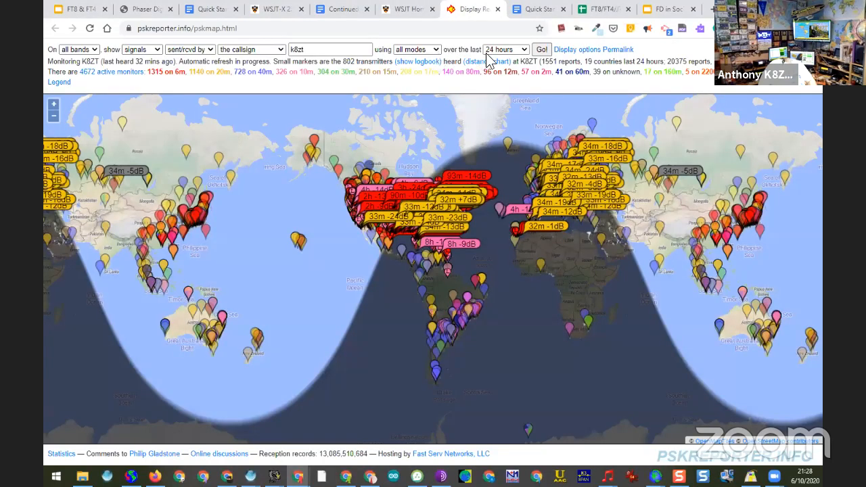
{"action": "left_click", "coordinate": [524, 51]}
{"action": "left_click", "coordinate": [524, 51]}
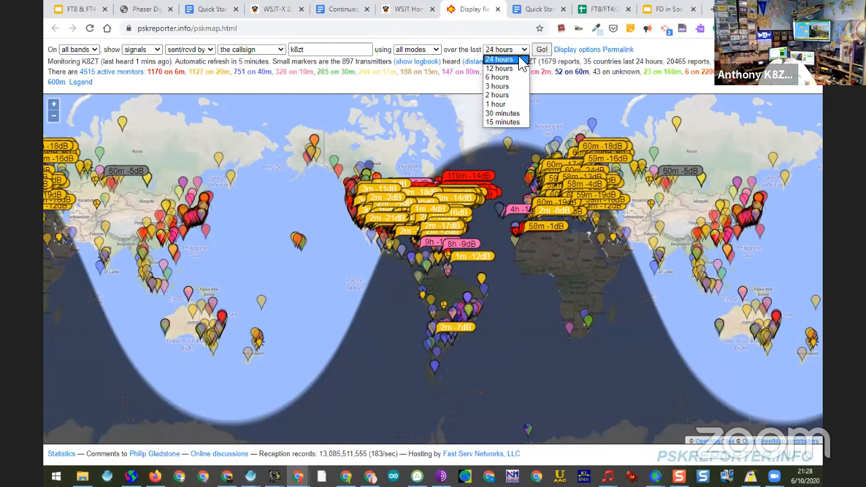
{"action": "left_click", "coordinate": [504, 122]}
{"action": "mouse_move", "coordinate": [561, 159]}
{"action": "left_click", "coordinate": [274, 477]}
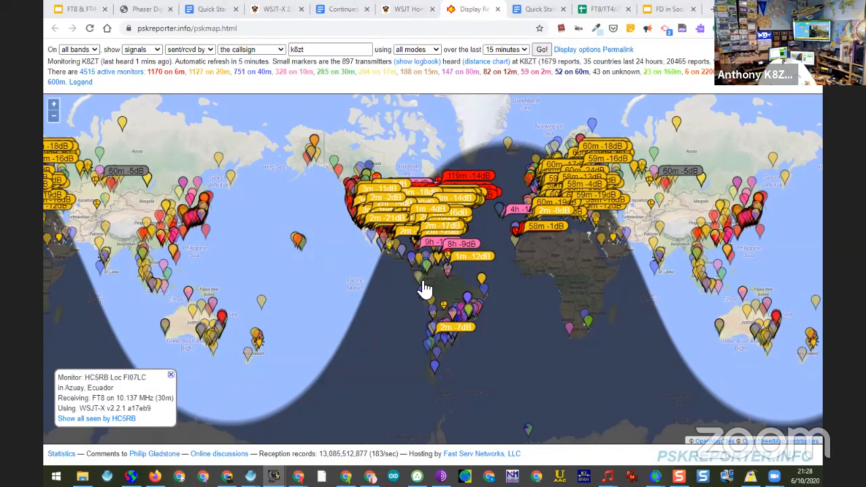
Step: Reload the map for the selected period and examine the reception reports over South America, including those in Peru and Chile
{"action": "mouse_move", "coordinate": [448, 334]}
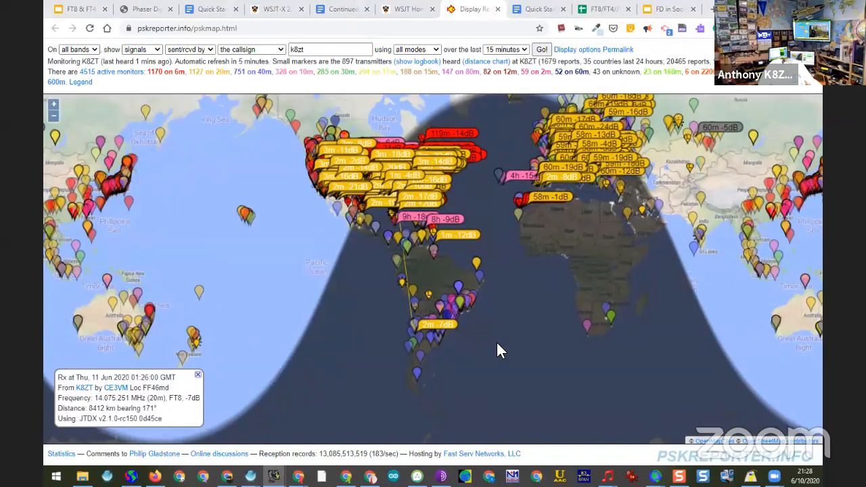
{"action": "scroll", "coordinate": [501, 351], "scroll_direction": "up", "scroll_amount": 1}
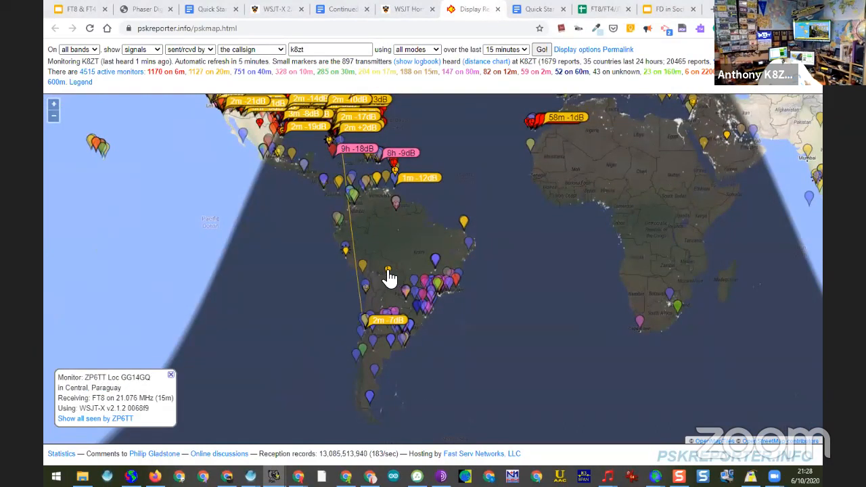
{"action": "mouse_move", "coordinate": [388, 271]}
{"action": "mouse_move", "coordinate": [350, 262]}
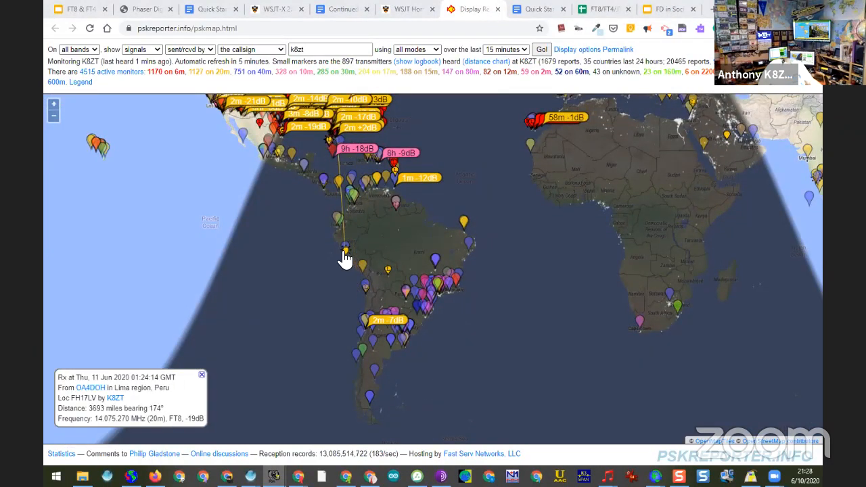
{"action": "left_click", "coordinate": [542, 49]}
{"action": "mouse_move", "coordinate": [356, 273]}
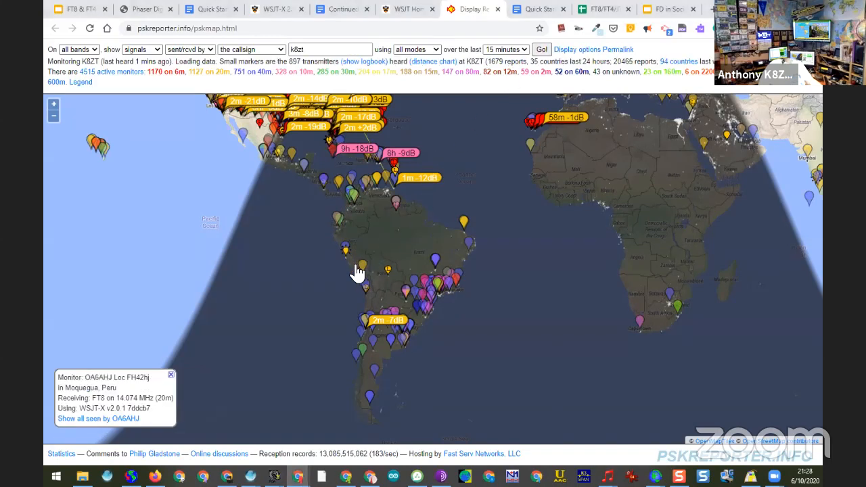
{"action": "mouse_move", "coordinate": [346, 254]}
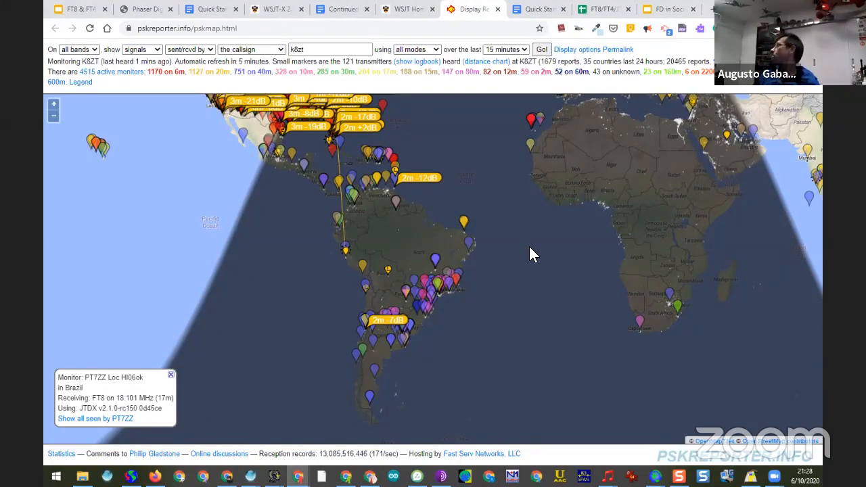
{"action": "left_click", "coordinate": [541, 50]}
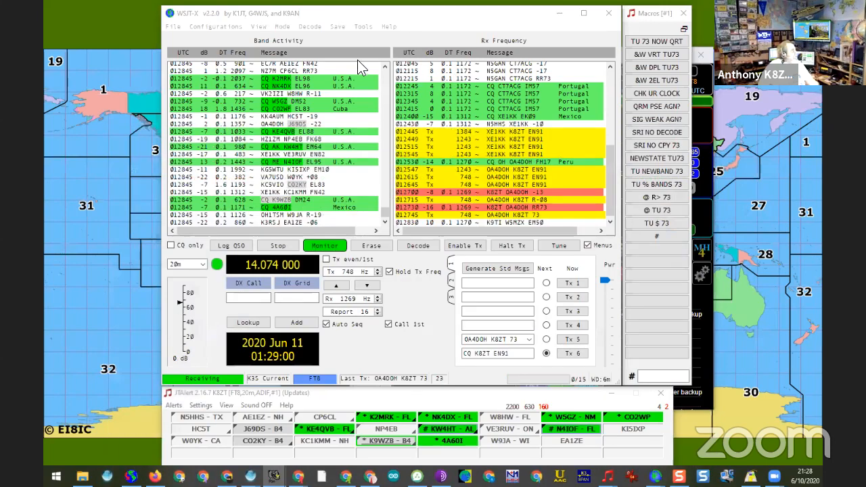
Step: Examine the Reporting settings in WSJT-X, including PSK Reporter spotting and the UDP server options, and leave without saving
{"action": "left_click", "coordinate": [168, 26]}
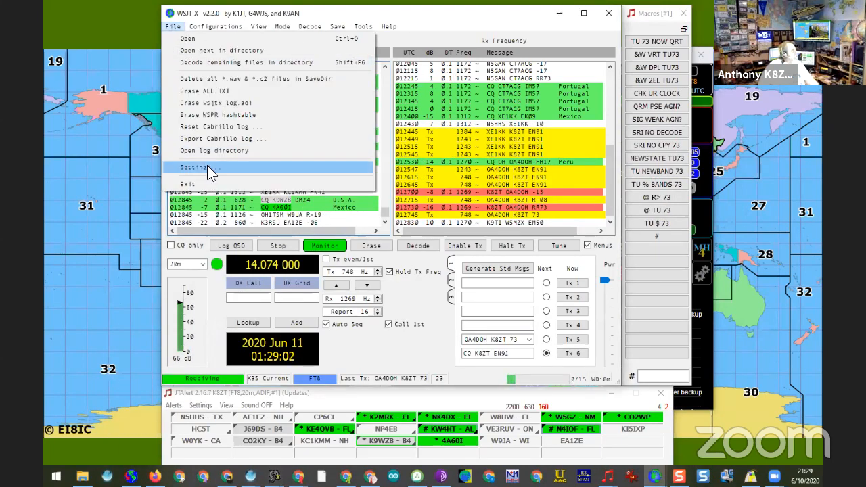
{"action": "left_click", "coordinate": [208, 165]}
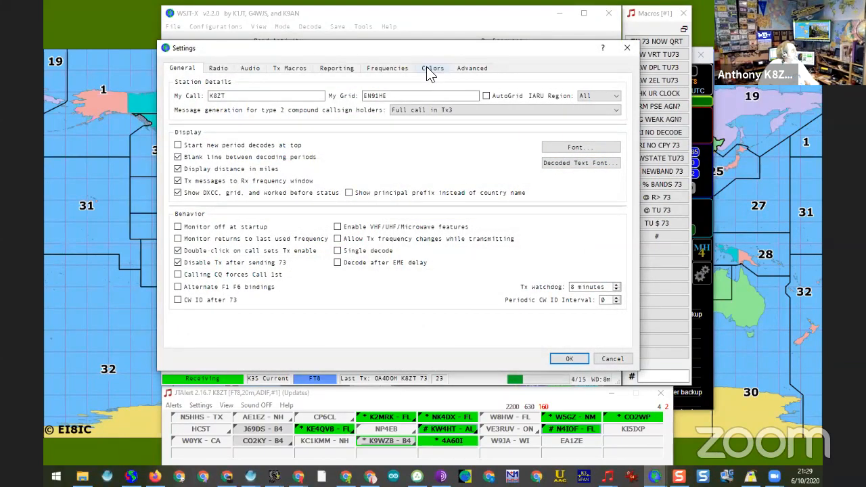
{"action": "left_click", "coordinate": [344, 71]}
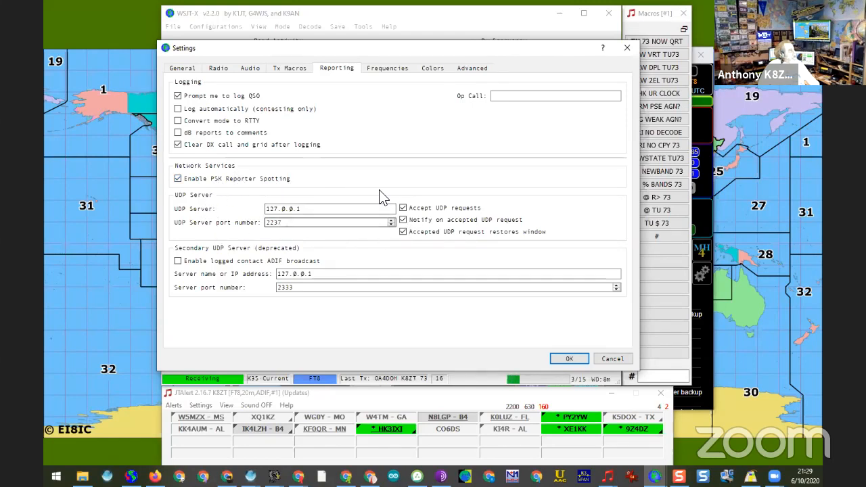
{"action": "left_click", "coordinate": [402, 220]}
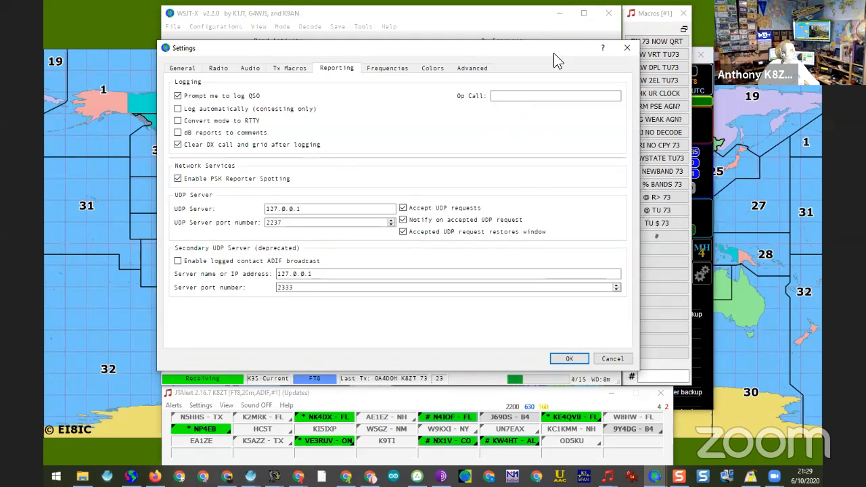
{"action": "left_click", "coordinate": [610, 357]}
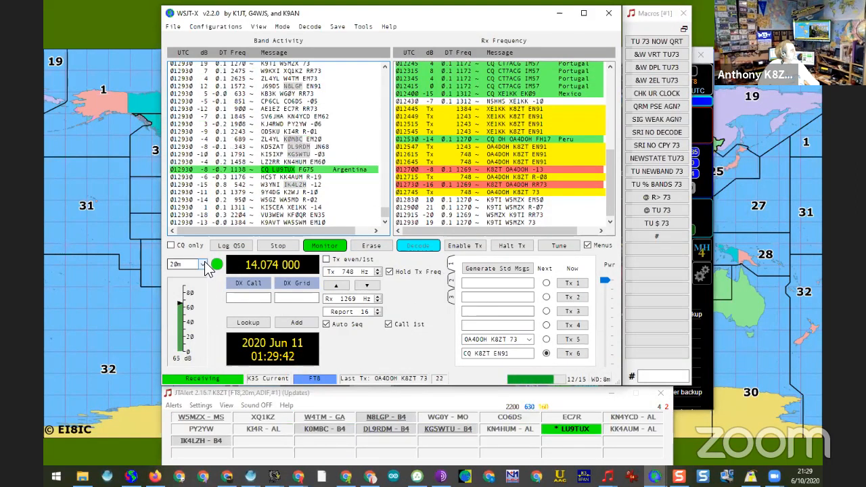
Step: Switch the radio to the 6 m band at 50.313 MHz
{"action": "left_click", "coordinate": [205, 262]}
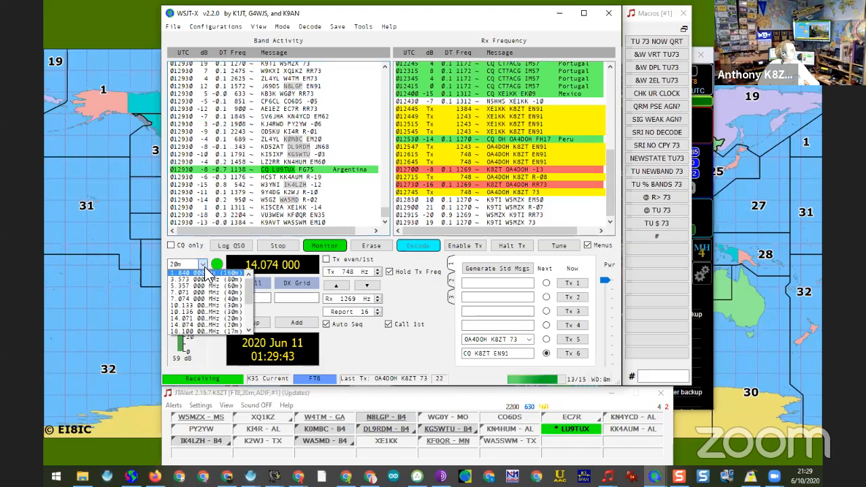
{"action": "left_click", "coordinate": [249, 331]}
{"action": "scroll", "coordinate": [248, 330], "scroll_direction": "down", "scroll_amount": 3}
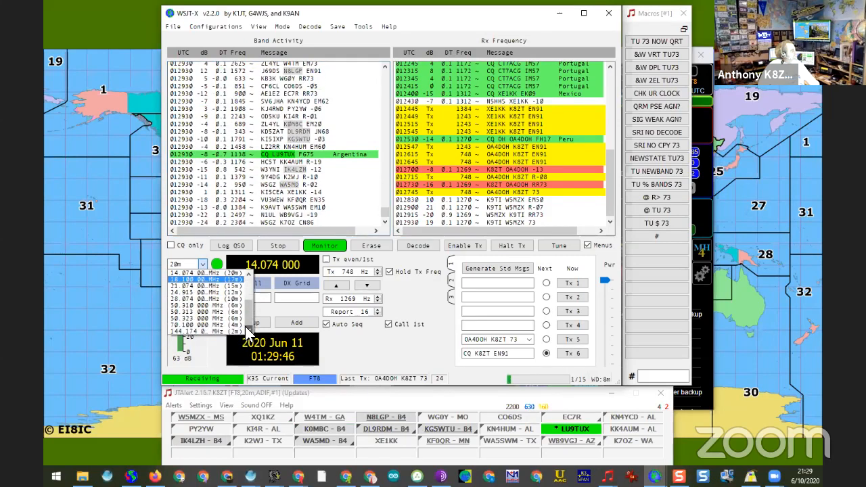
{"action": "left_click", "coordinate": [222, 312]}
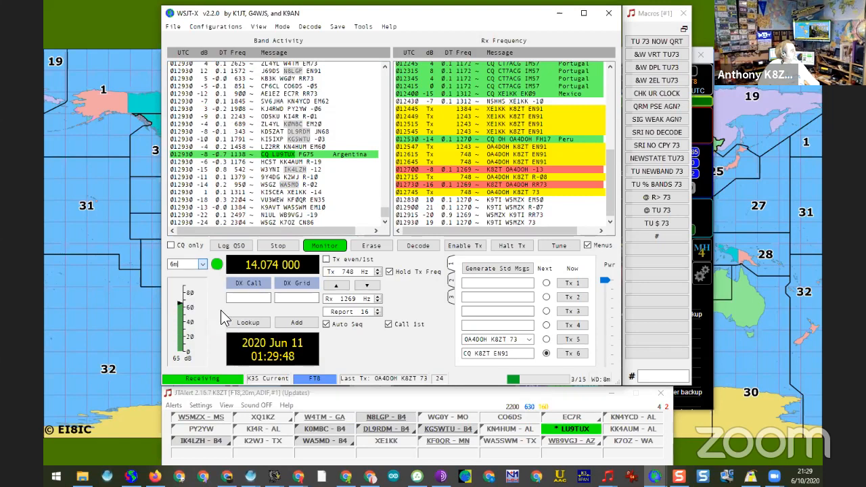
Step: Switch the radio from 6 m to the 17 m band at 18.100 MHz
{"action": "left_click", "coordinate": [204, 264]}
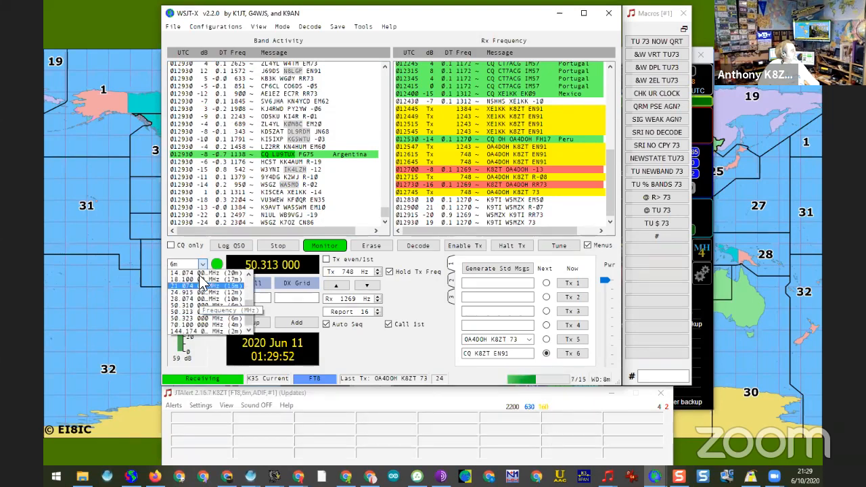
{"action": "left_click", "coordinate": [203, 255]}
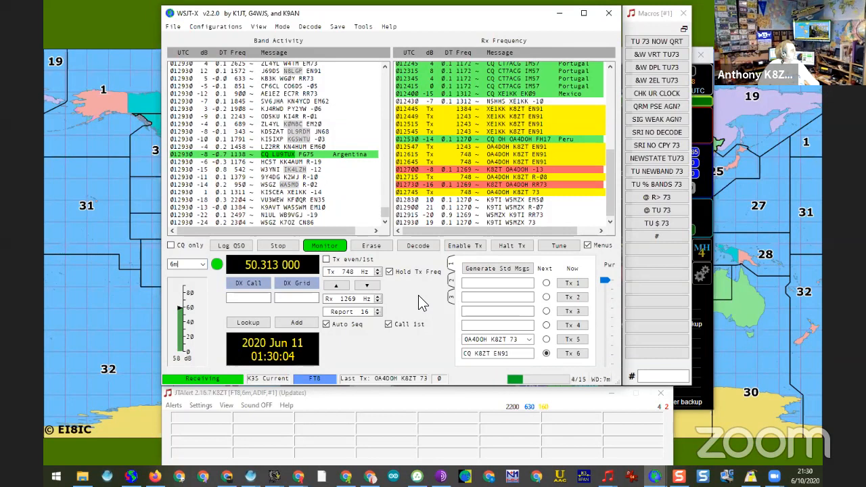
{"action": "left_click", "coordinate": [203, 264]}
{"action": "left_click", "coordinate": [205, 288]}
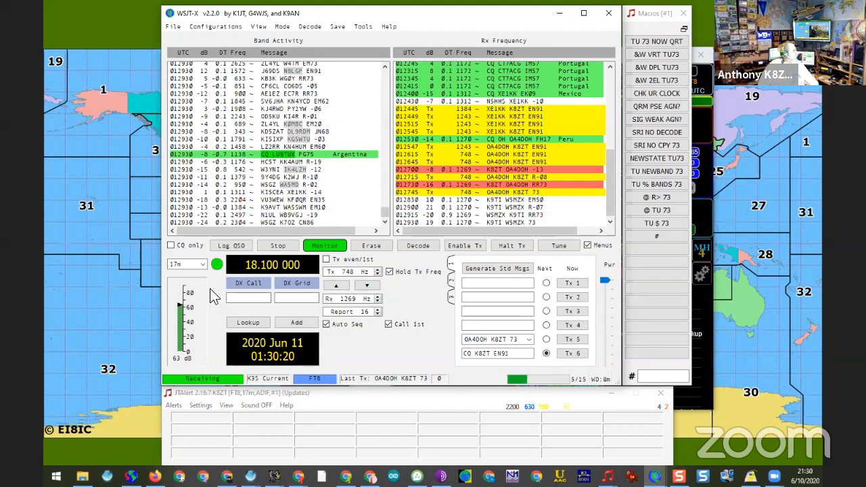
Step: Return the radio to the 20 m band and change the operating mode to FT4
{"action": "left_click", "coordinate": [201, 266]}
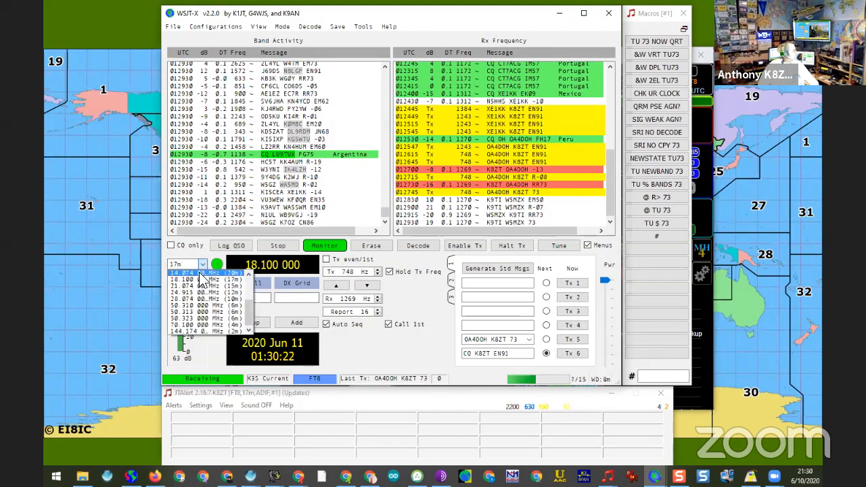
{"action": "left_click", "coordinate": [199, 274]}
{"action": "left_click", "coordinate": [282, 27]}
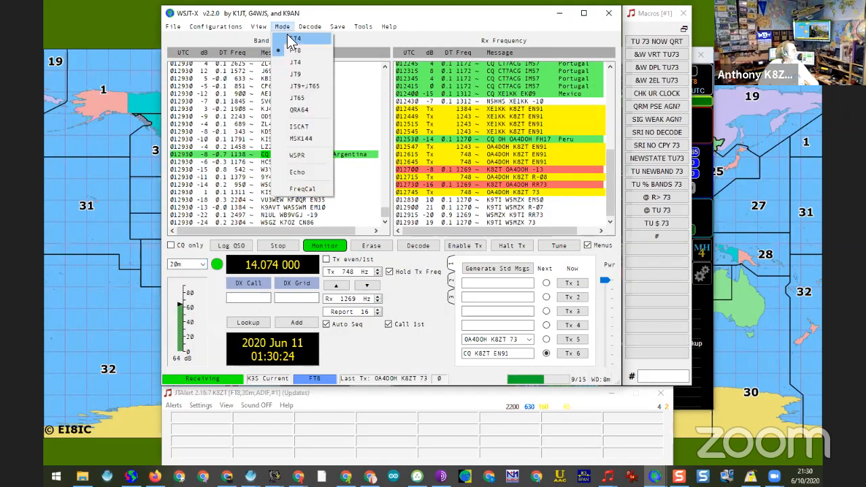
{"action": "left_click", "coordinate": [290, 36]}
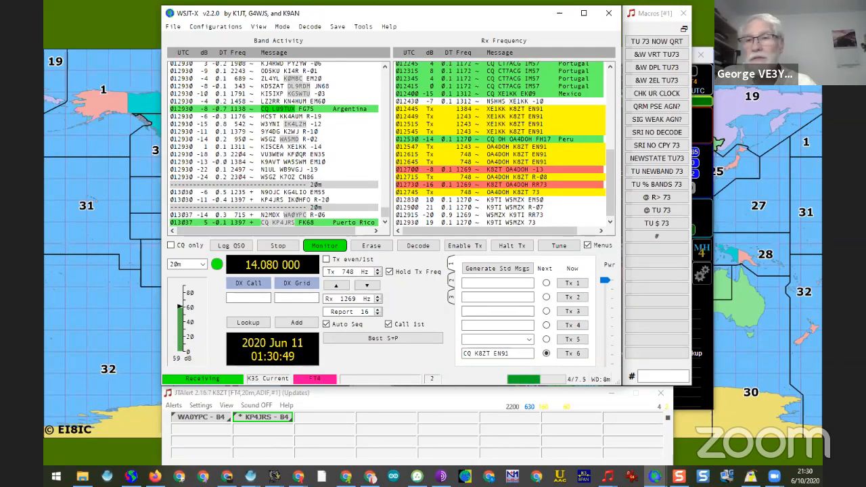
Step: Bring up the waterfall, call the FT4 station decoded at 1236 Hz with report R+09, and halt the transmission
{"action": "key", "text": "alt+Tab"}
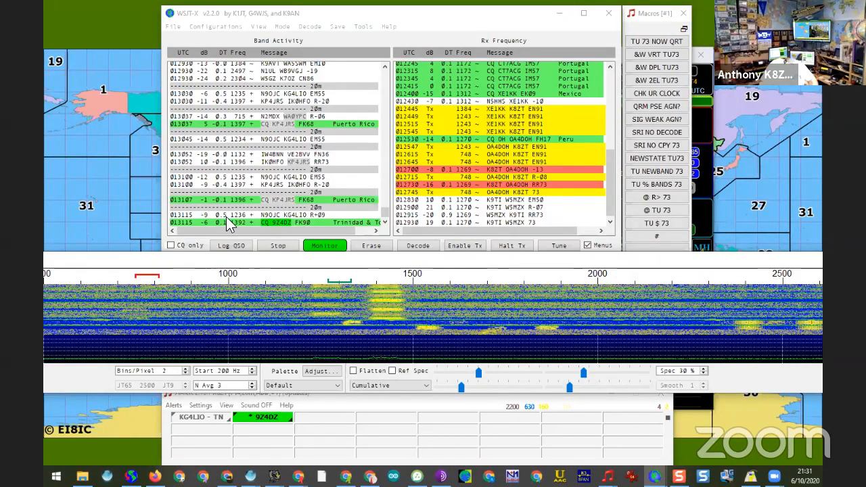
{"action": "double_click", "coordinate": [227, 216]}
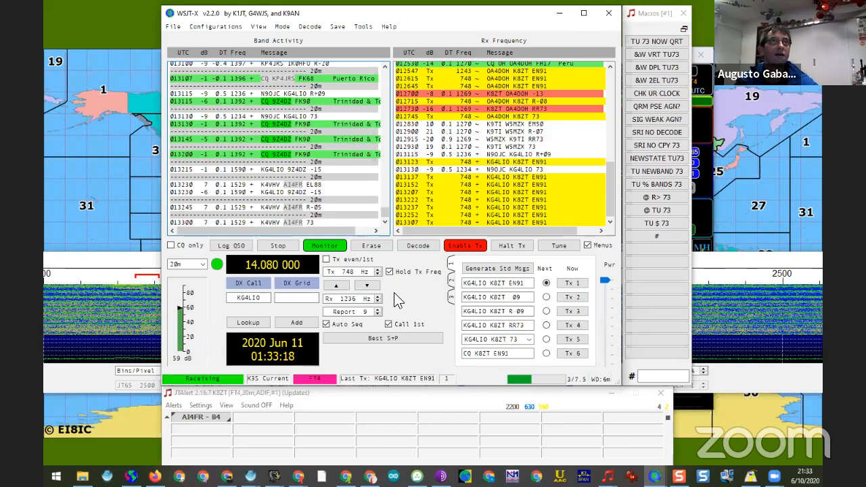
{"action": "left_click", "coordinate": [203, 264]}
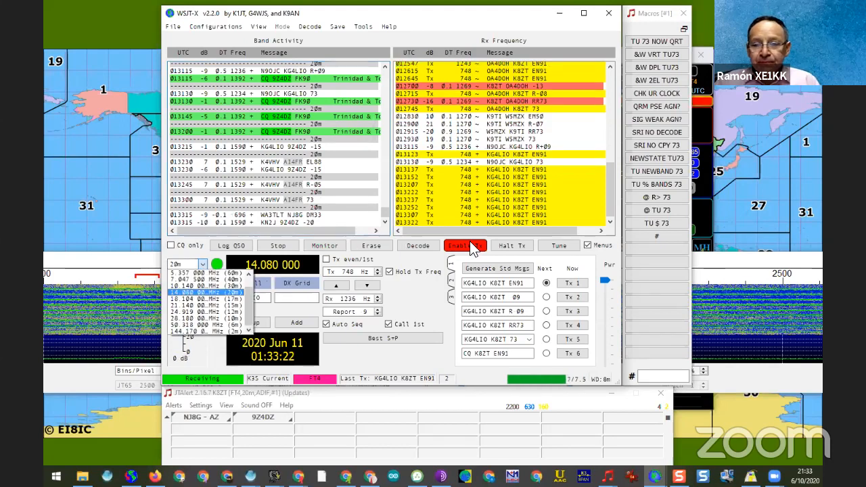
{"action": "left_click", "coordinate": [504, 246]}
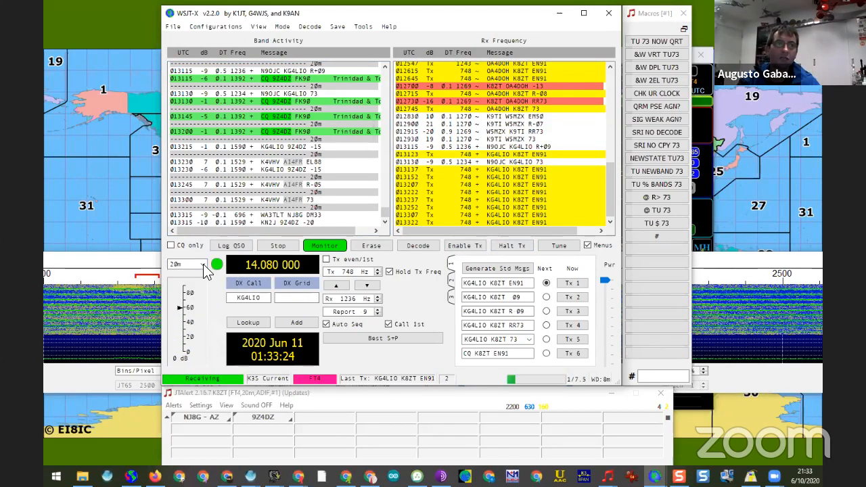
Step: Switch the radio to the 30 m band and set the operating mode to FT8
{"action": "left_click", "coordinate": [203, 264]}
{"action": "left_click", "coordinate": [195, 282]}
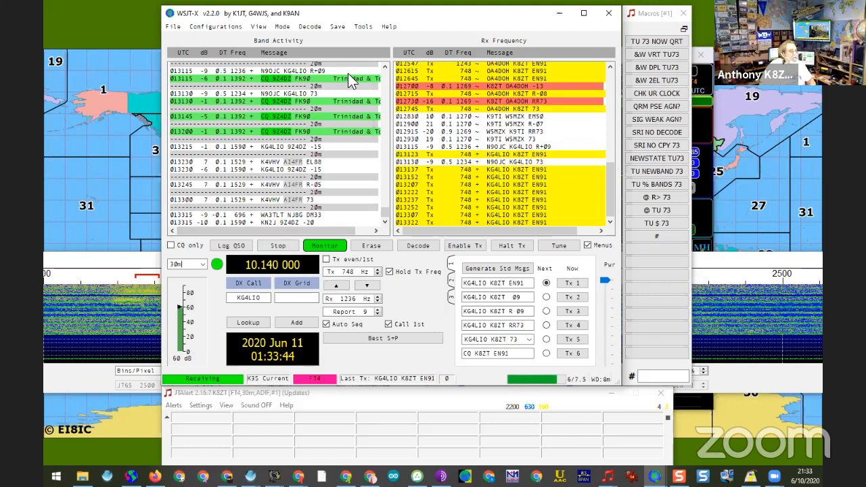
{"action": "left_click", "coordinate": [282, 26]}
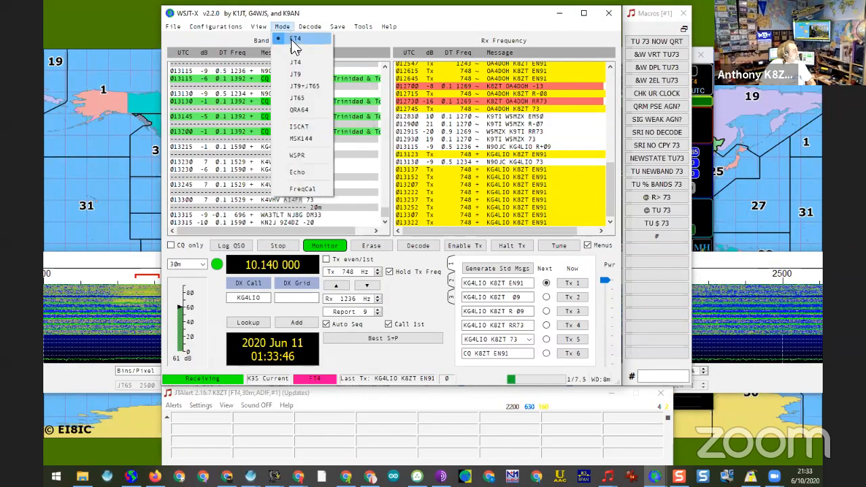
{"action": "left_click", "coordinate": [293, 49]}
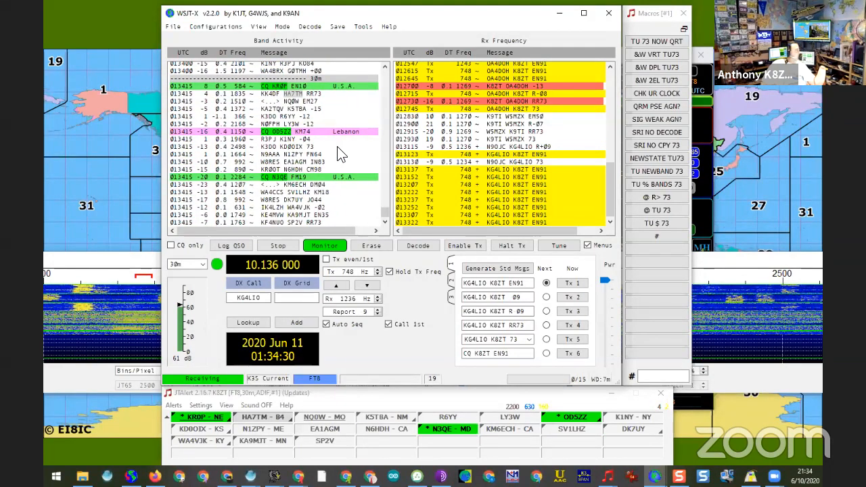
Step: Answer the CQ from grid EN10 at 584 Hz, complete the exchange and log the 30 m FT8 contact
{"action": "double_click", "coordinate": [318, 86]}
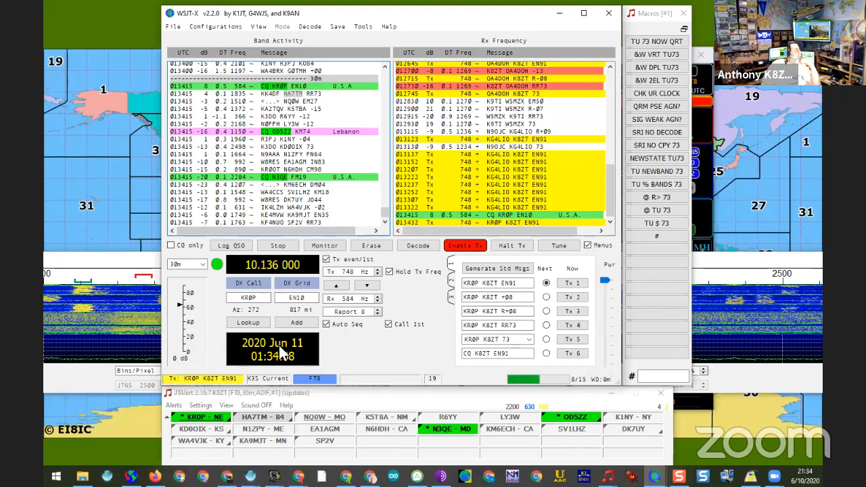
{"action": "mouse_move", "coordinate": [223, 424]}
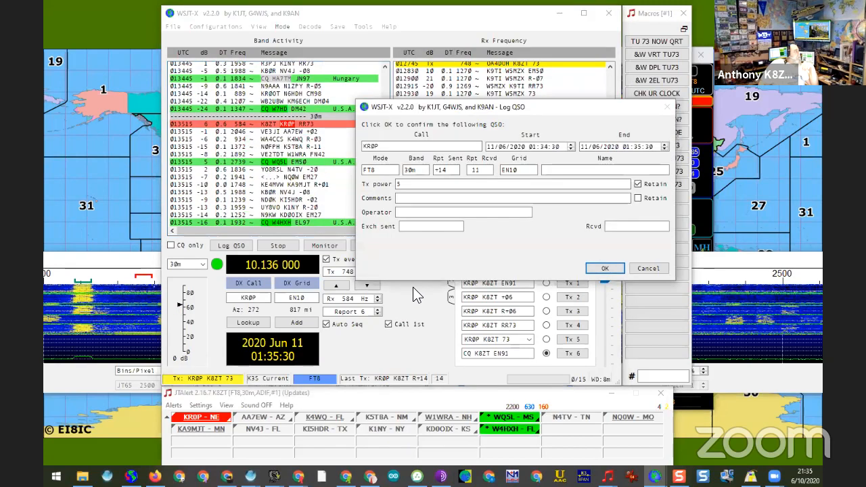
{"action": "left_click", "coordinate": [594, 268]}
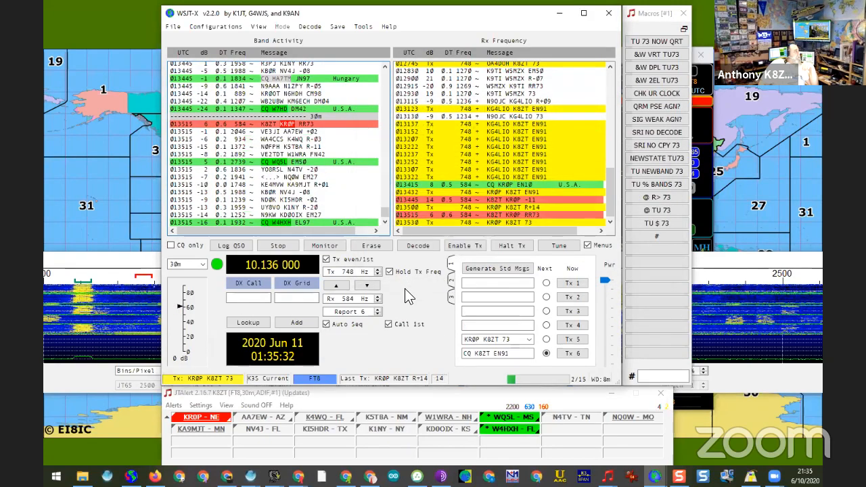
{"action": "left_click", "coordinate": [429, 378]}
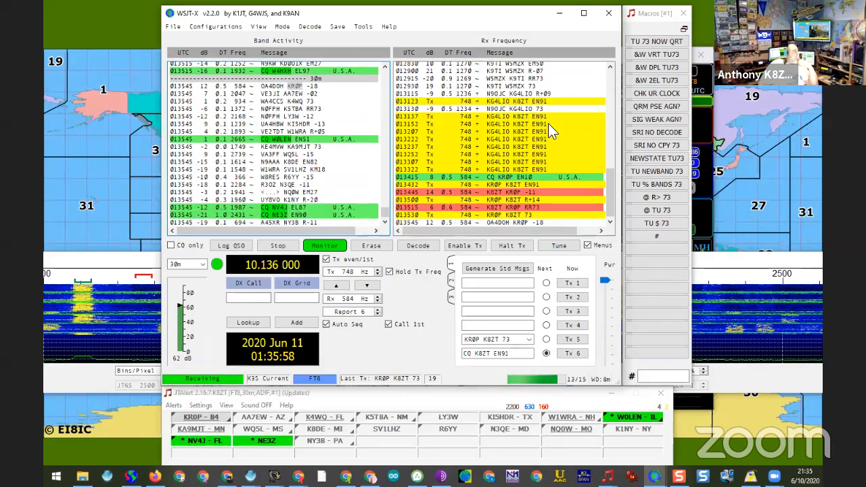
Step: Close WSJT-X, GridTracker and the JTAlert macros window
{"action": "left_click", "coordinate": [606, 14]}
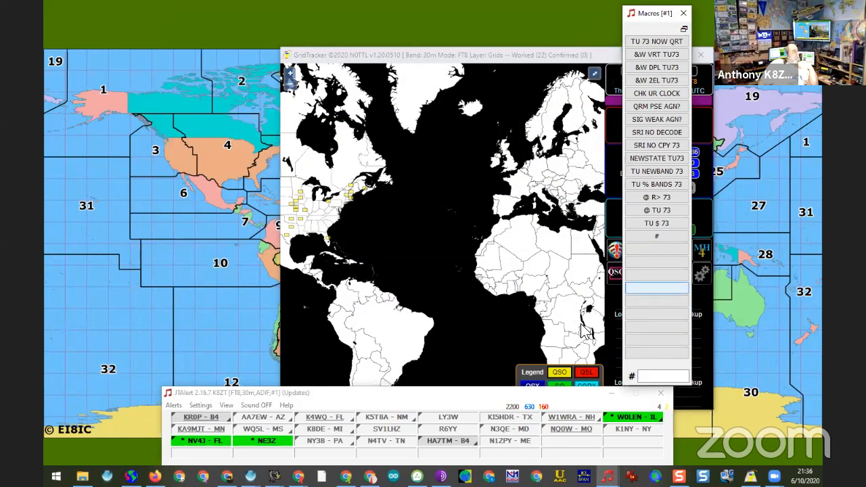
{"action": "left_click", "coordinate": [701, 55]}
{"action": "left_click", "coordinate": [684, 13]}
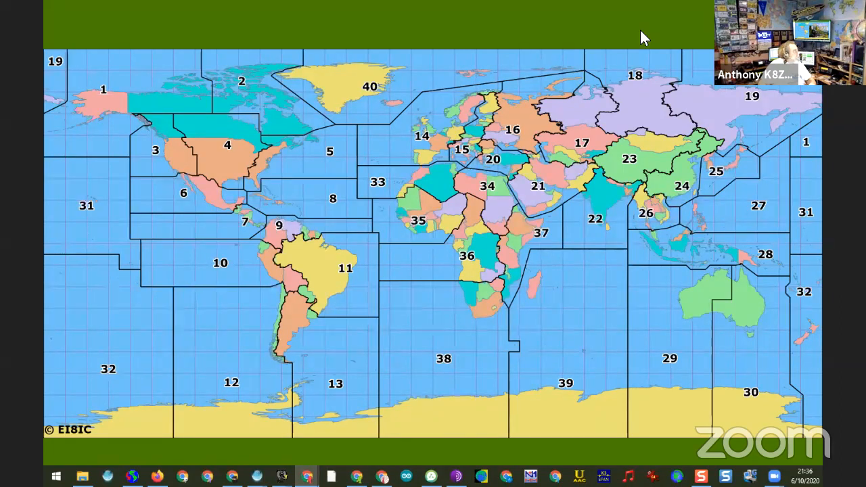
Step: Switch to the browser and try to open the short link tiny.cc/f8ft4
{"action": "left_click_drag", "start_coordinate": [640, 30], "coordinate": [203, 1]}
{"action": "left_click", "coordinate": [167, 30]}
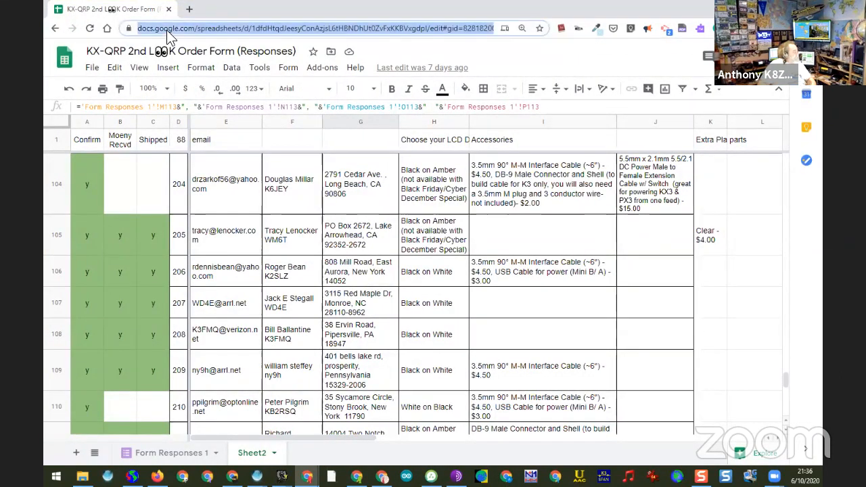
{"action": "type", "text": "tin"}
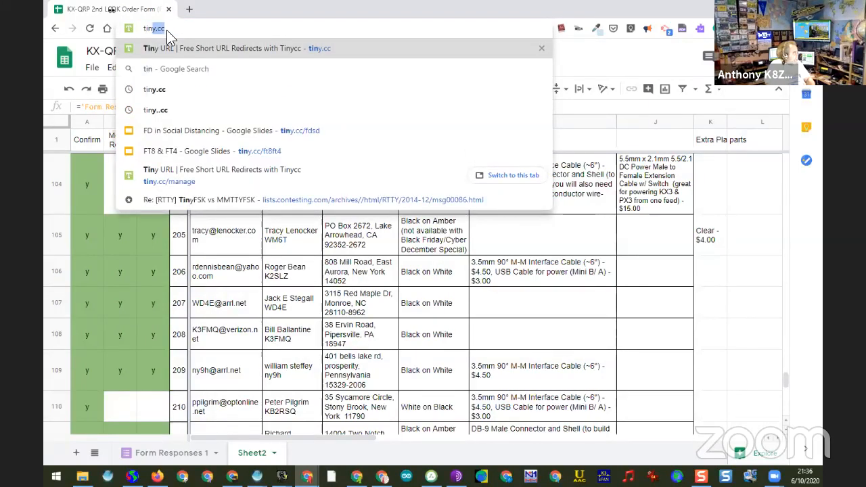
{"action": "type", "text": "y."}
{"action": "type", "text": "cc"}
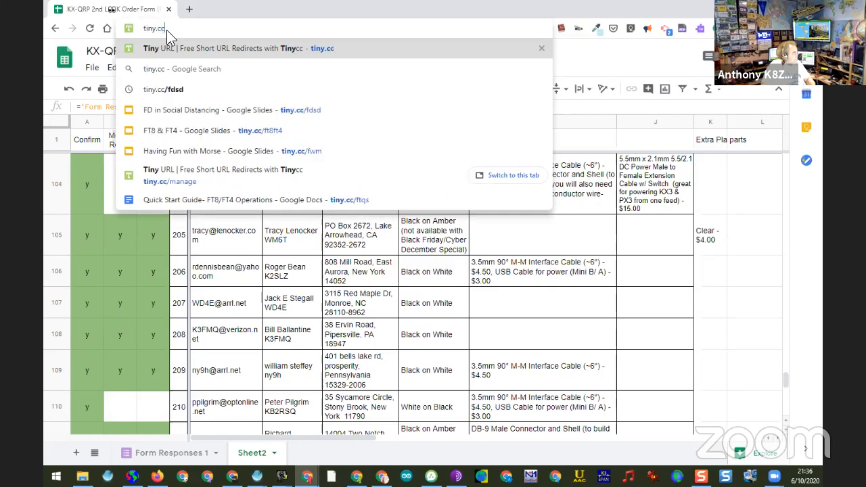
{"action": "type", "text": "/"}
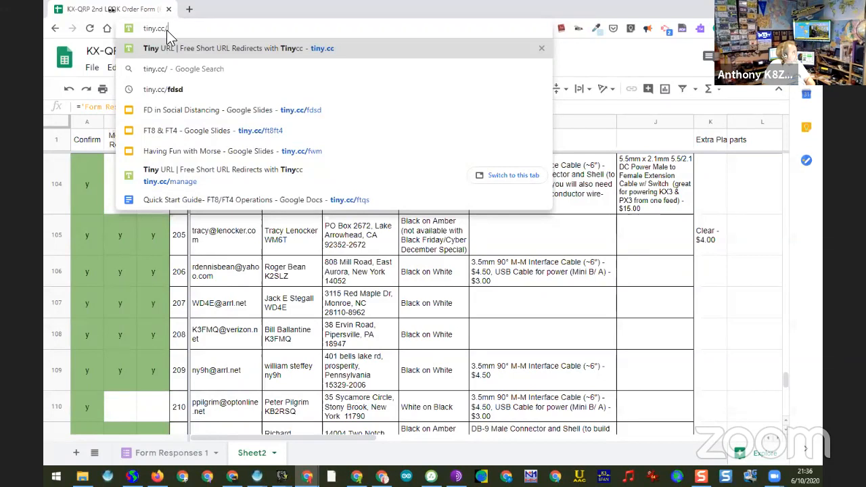
{"action": "type", "text": "f"}
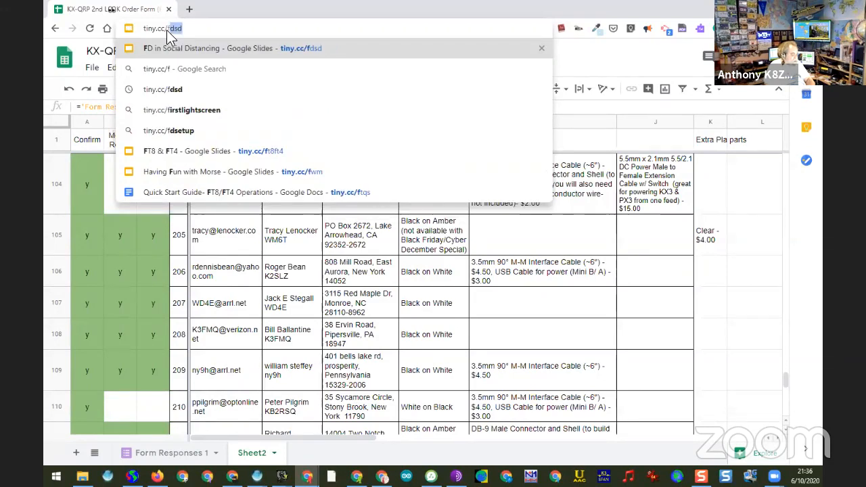
{"action": "type", "text": "8"}
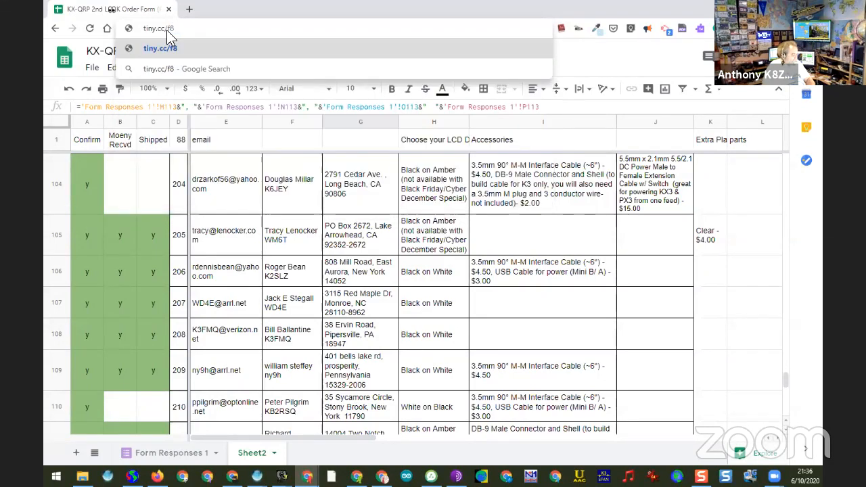
{"action": "type", "text": "ft4"}
{"action": "key", "text": "Return"}
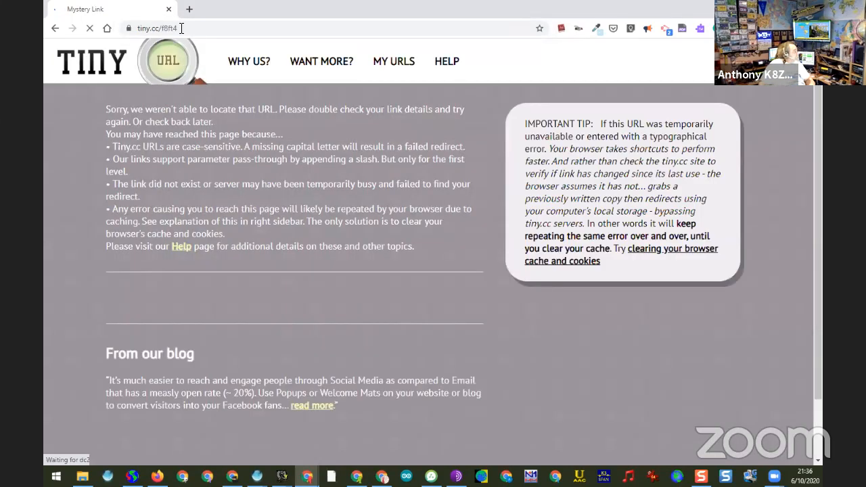
Step: Correct the short link to tiny.cc/ft8ft4 and open the FT8 & FT4 presentation
{"action": "left_click", "coordinate": [178, 29]}
{"action": "left_click", "coordinate": [166, 30]}
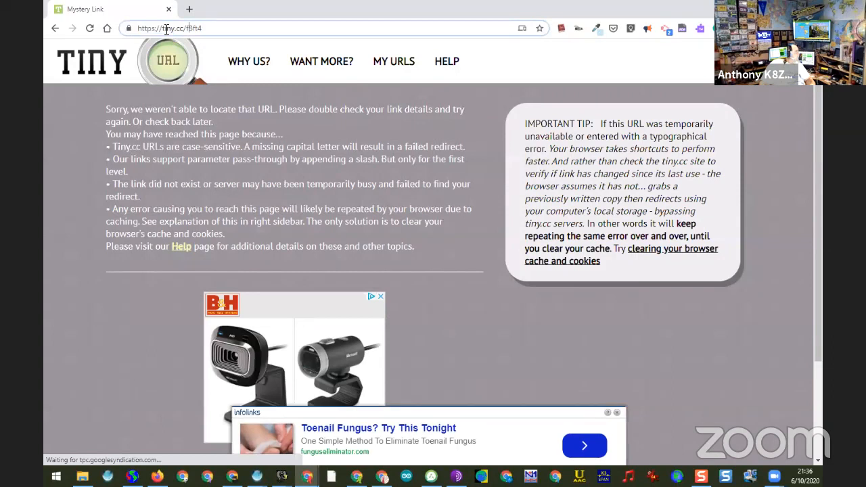
{"action": "mouse_move", "coordinate": [187, 28]}
{"action": "left_mouse_down"}
{"action": "mouse_move", "coordinate": [225, 27]}
{"action": "mouse_move", "coordinate": [189, 28]}
{"action": "left_mouse_up"}
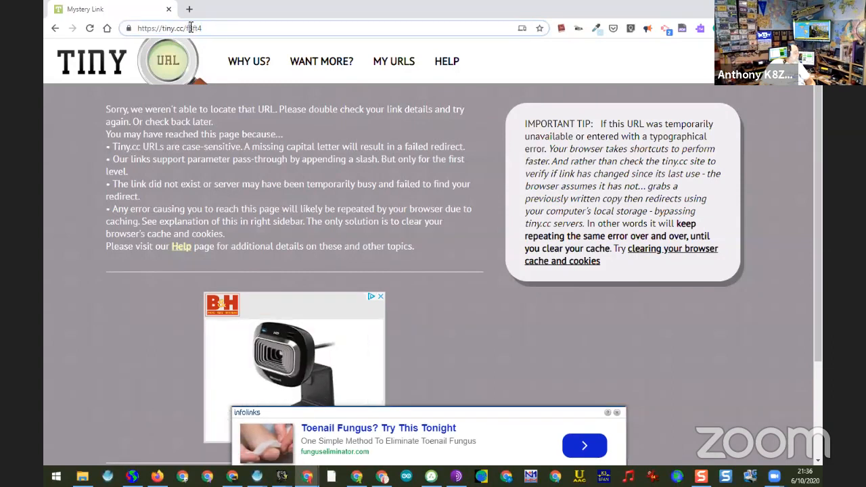
{"action": "key", "text": "Return"}
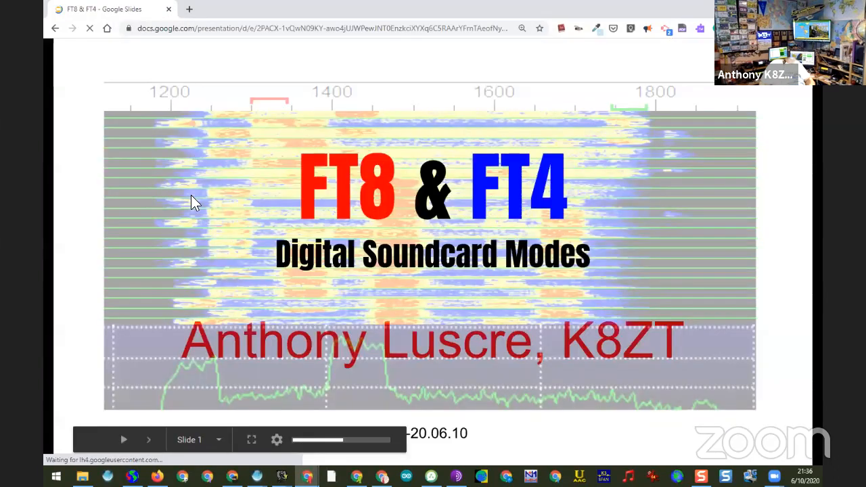
{"action": "left_click", "coordinate": [191, 196]}
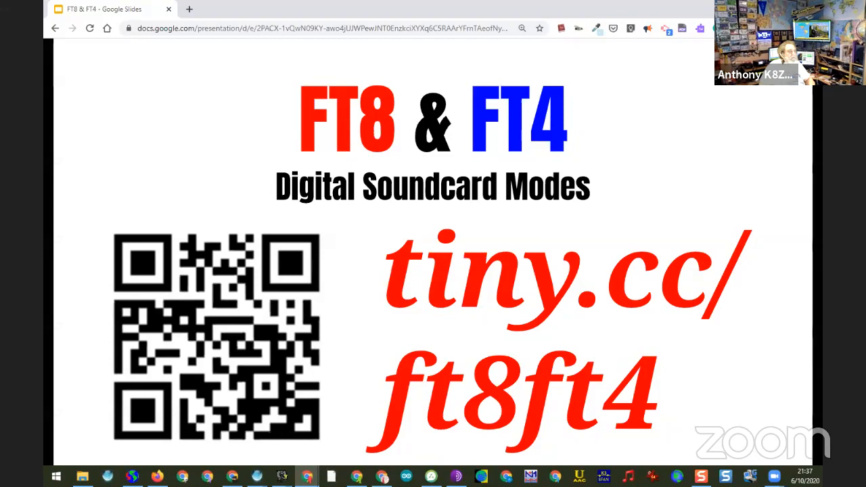
Step: Search the web for "arrl library book set" in a new browser tab
{"action": "left_click", "coordinate": [189, 9]}
{"action": "left_click", "coordinate": [240, 33]}
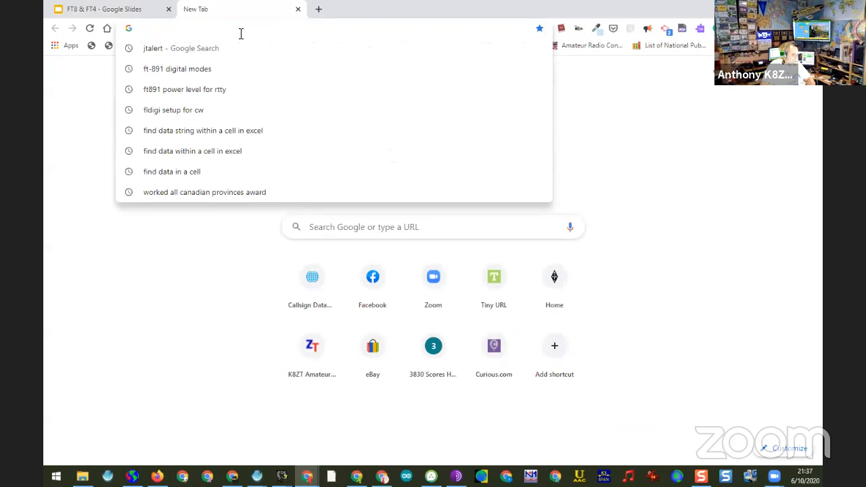
{"action": "type", "text": "arrl"}
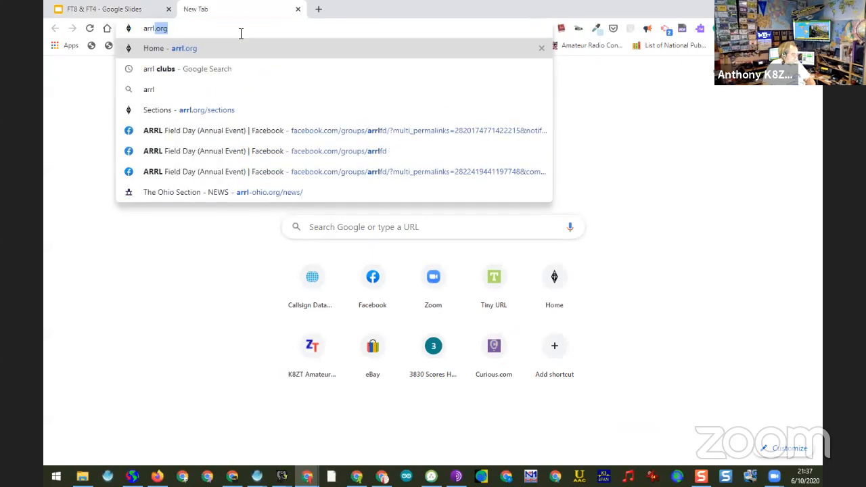
{"action": "type", "text": " library"}
{"action": "key", "text": "Return"}
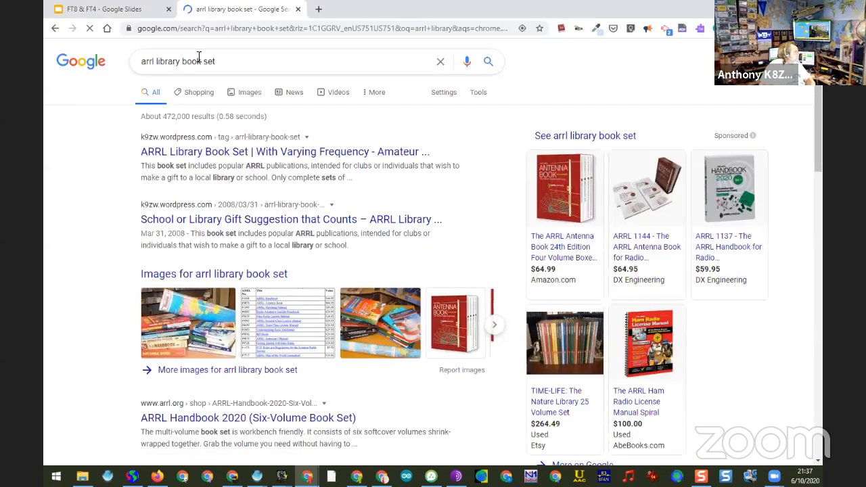
Step: Go to the ARRL website at arrl.org in the current browser tab
{"action": "left_click", "coordinate": [176, 29]}
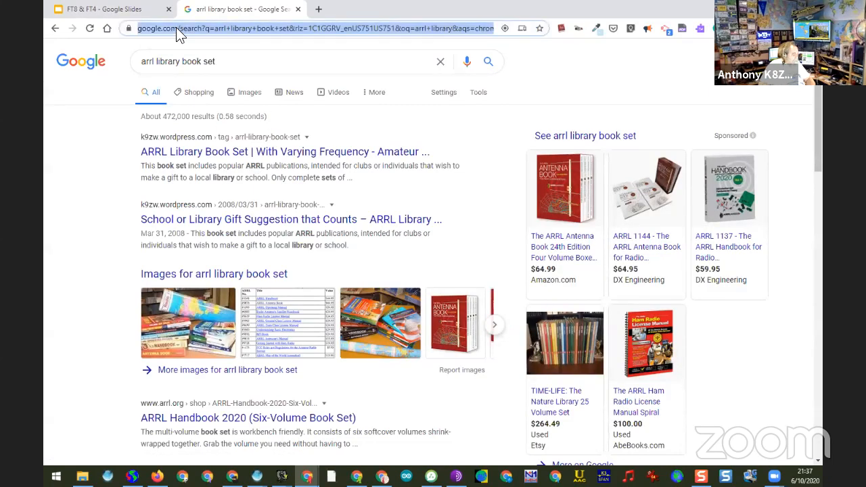
{"action": "type", "text": "arrl.org"}
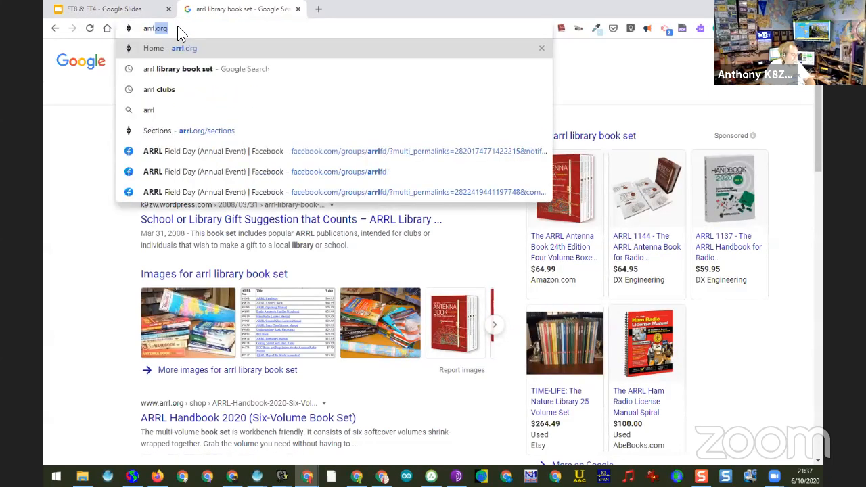
{"action": "key", "text": "Return"}
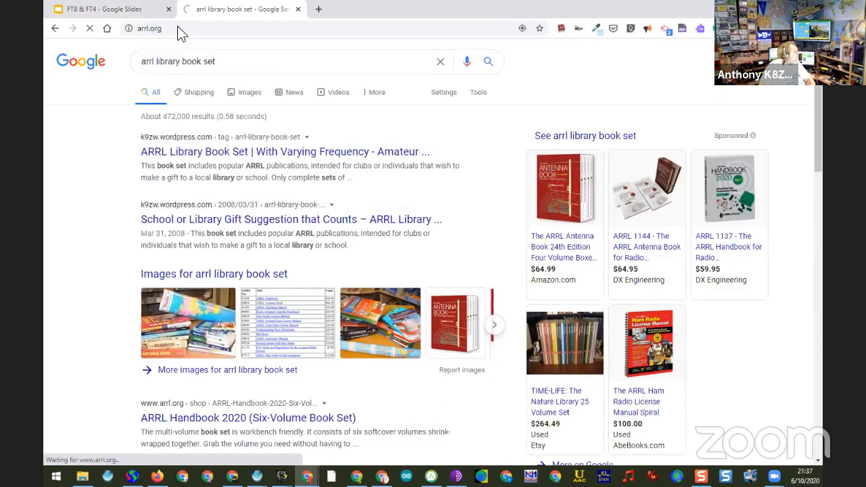
{"action": "left_click", "coordinate": [179, 29]}
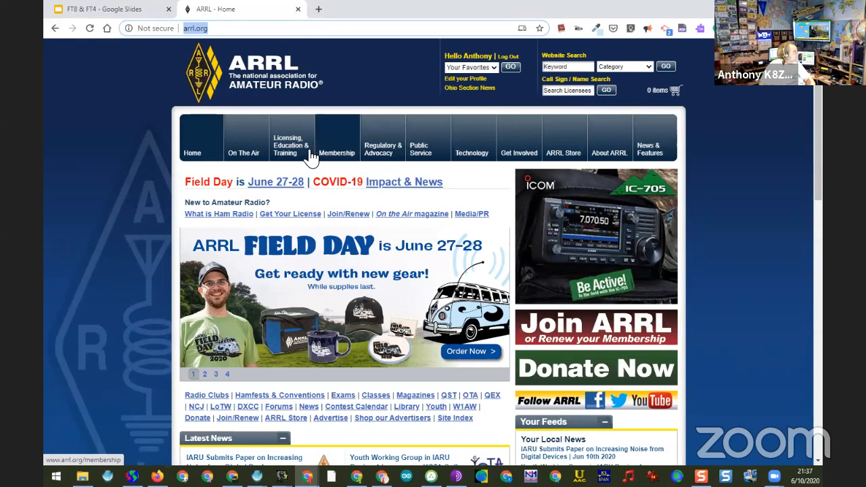
Step: Open the ARRL site's Technology section and look through its list of resources
{"action": "left_click", "coordinate": [474, 160]}
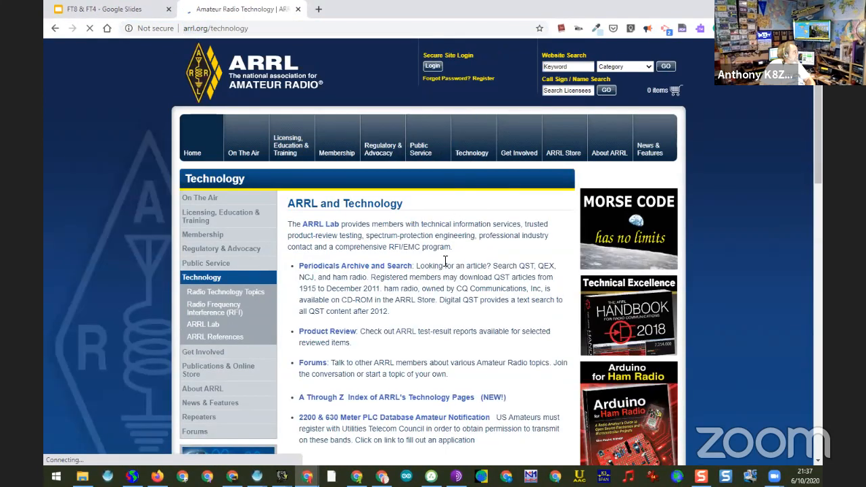
{"action": "scroll", "coordinate": [387, 261], "scroll_direction": "down", "scroll_amount": 3}
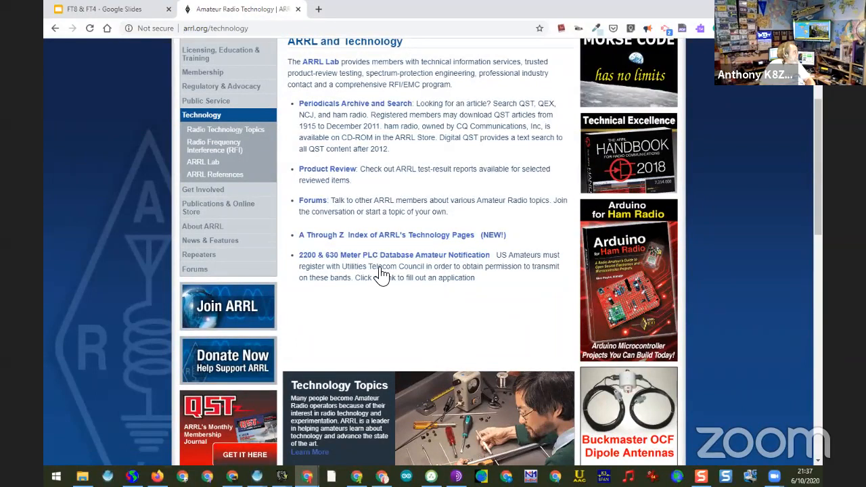
{"action": "scroll", "coordinate": [381, 274], "scroll_direction": "up", "scroll_amount": 3}
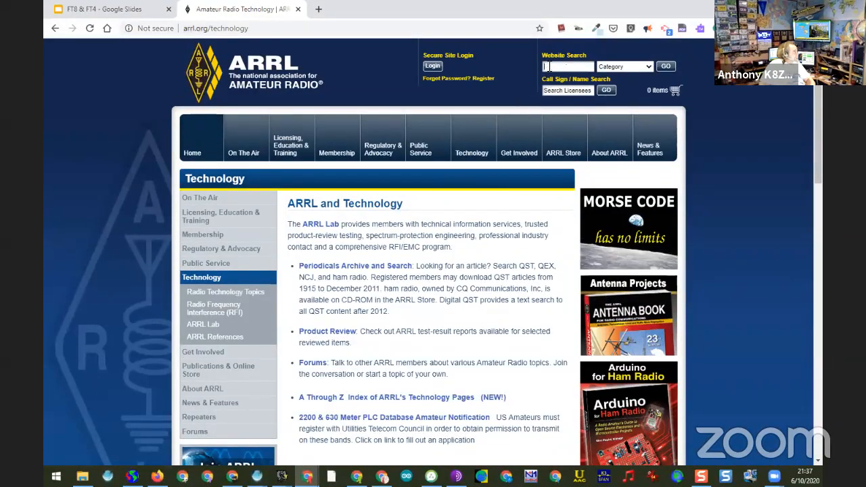
Step: Try searching the ARRL website for "libary"
{"action": "left_click", "coordinate": [549, 67]}
{"action": "type", "text": "libar"}
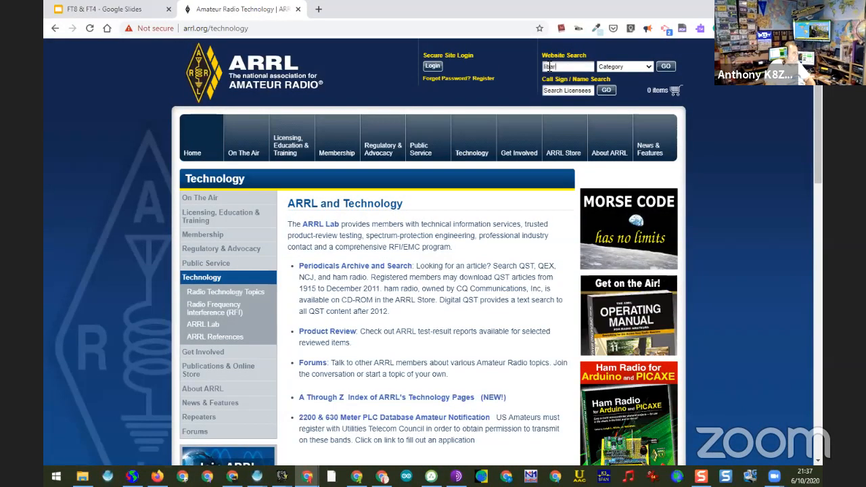
{"action": "key", "text": "Return"}
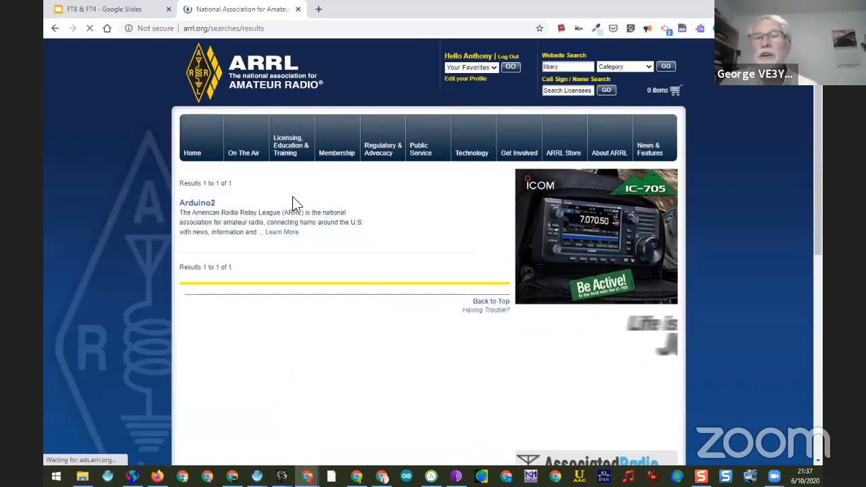
Step: Search the ARRL website for "library" and open the Library result
{"action": "left_click", "coordinate": [545, 67]}
{"action": "type", "text": "libra"}
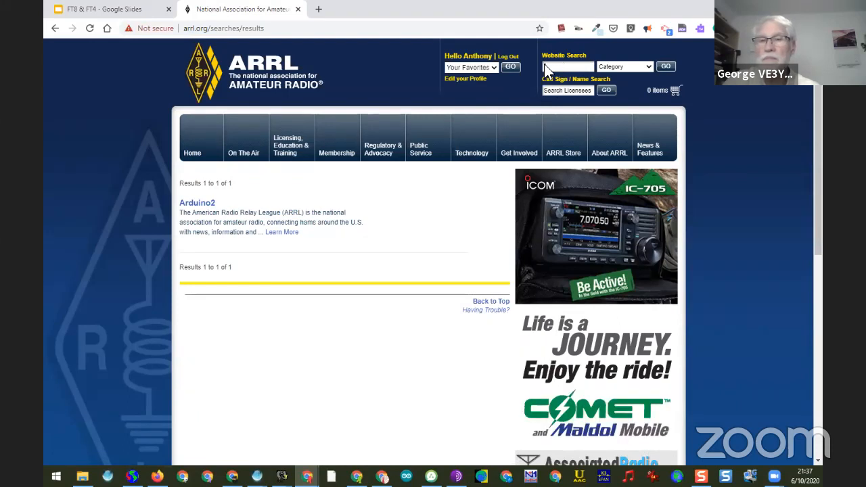
{"action": "type", "text": "ry"}
{"action": "key", "text": "Return"}
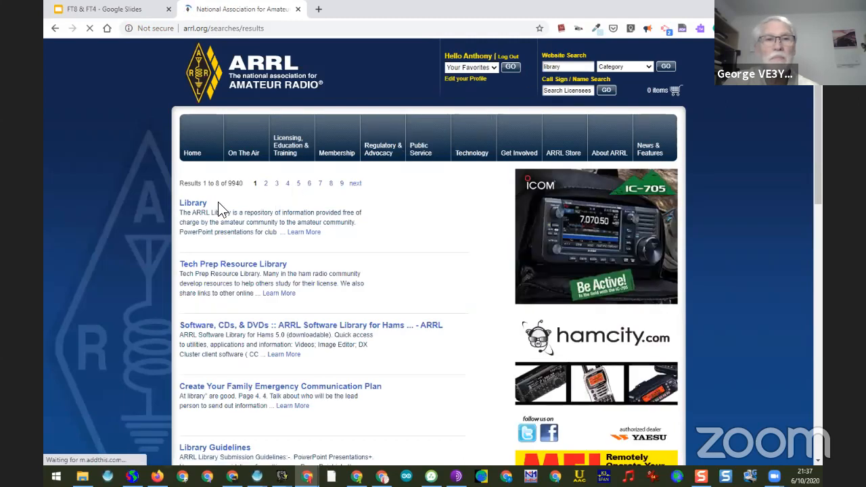
{"action": "left_click", "coordinate": [202, 209]}
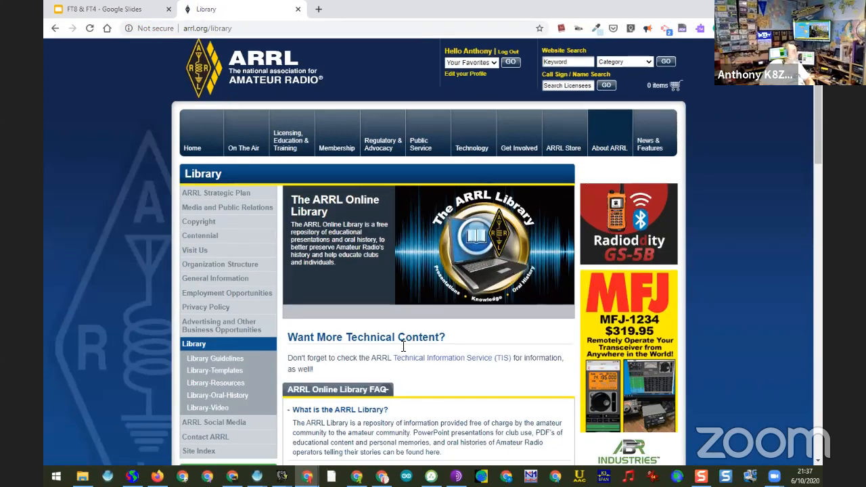
Step: Look through the Library page, try its PDFs link, and return to the Library page
{"action": "scroll", "coordinate": [396, 338], "scroll_direction": "down", "scroll_amount": 5}
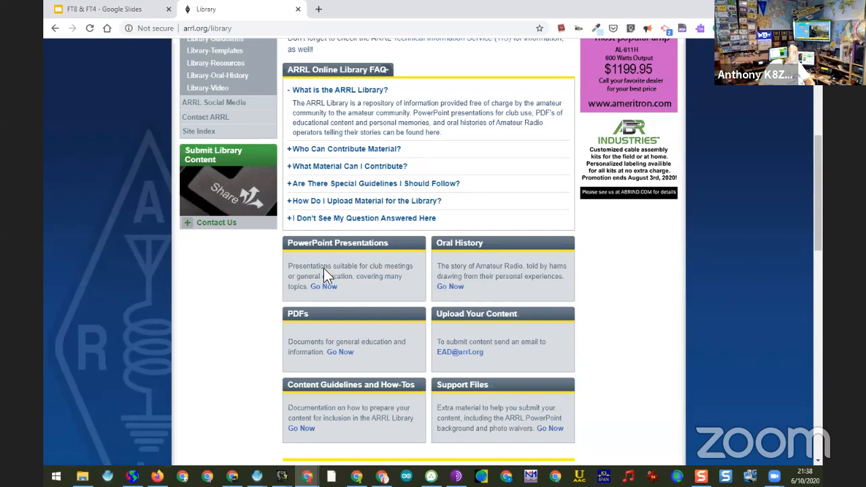
{"action": "scroll", "coordinate": [318, 201], "scroll_direction": "down", "scroll_amount": 5}
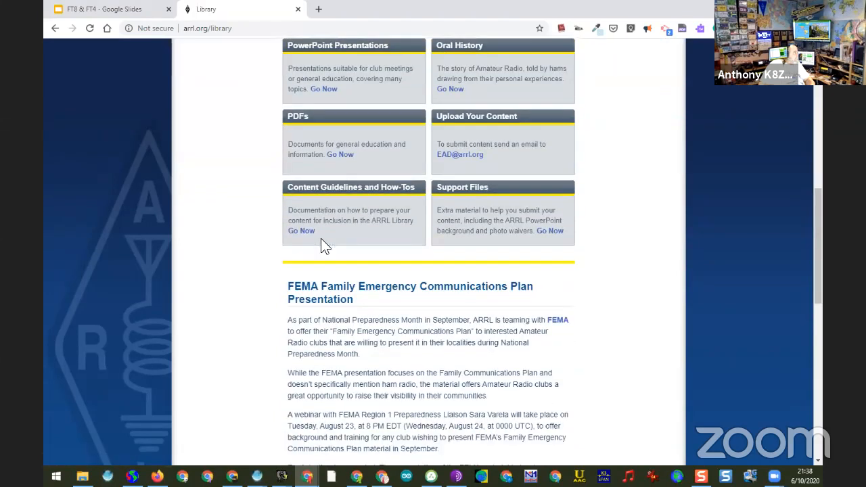
{"action": "scroll", "coordinate": [325, 244], "scroll_direction": "down", "scroll_amount": 3}
{"action": "scroll", "coordinate": [325, 244], "scroll_direction": "up", "scroll_amount": 8}
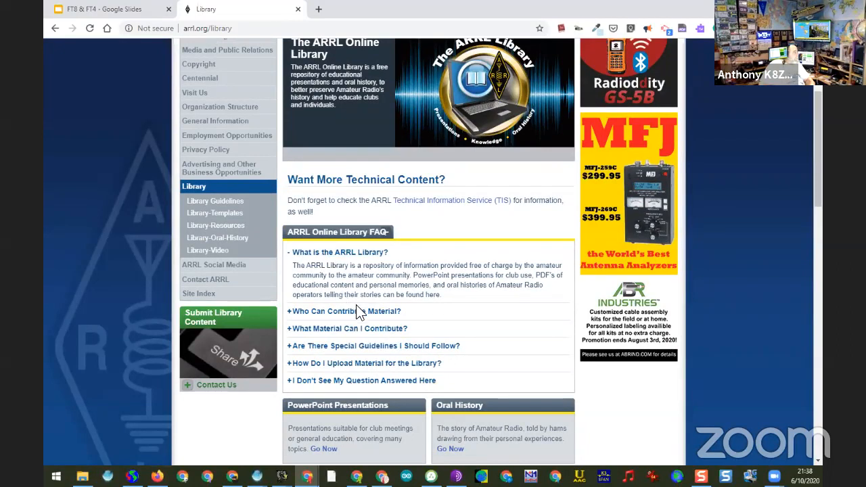
{"action": "scroll", "coordinate": [423, 389], "scroll_direction": "down", "scroll_amount": 1}
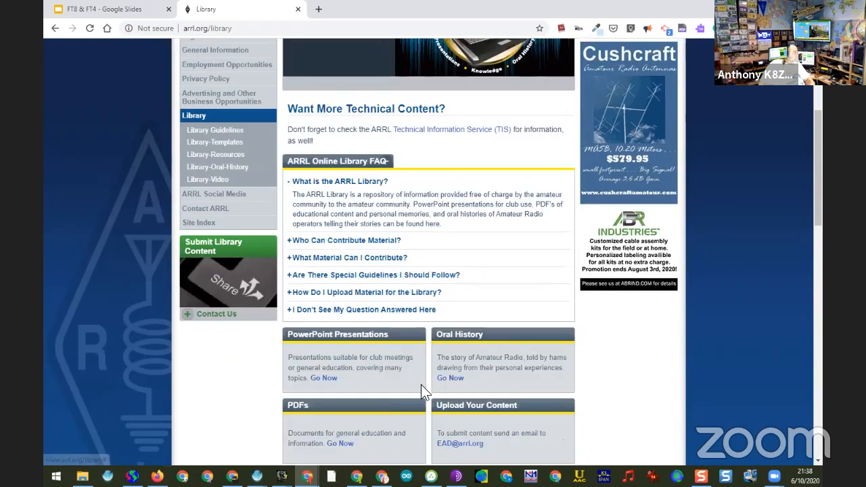
{"action": "scroll", "coordinate": [406, 386], "scroll_direction": "down", "scroll_amount": 1}
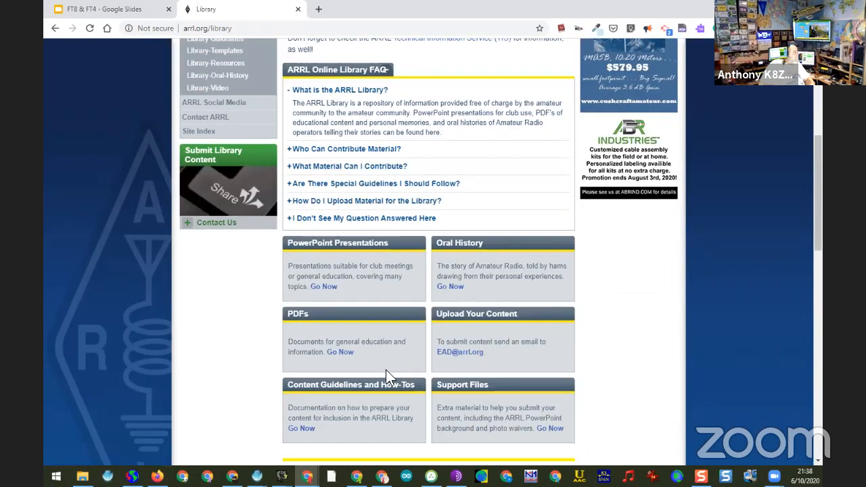
{"action": "left_click", "coordinate": [340, 352]}
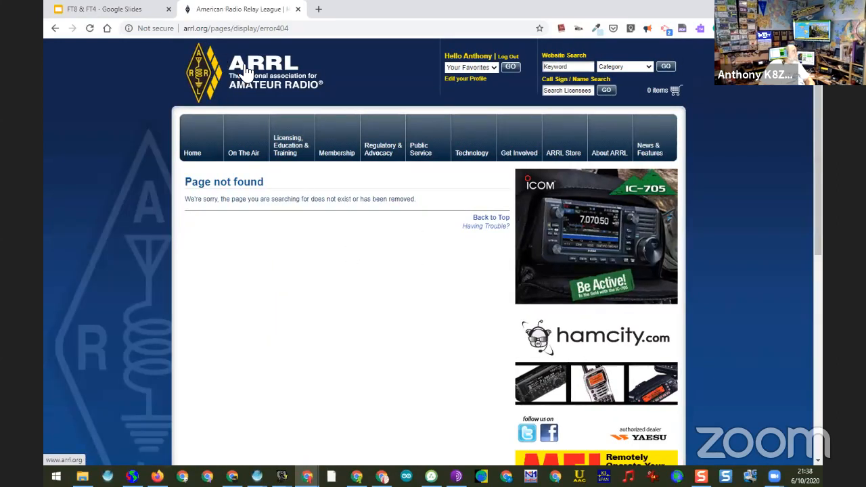
{"action": "left_click", "coordinate": [49, 24]}
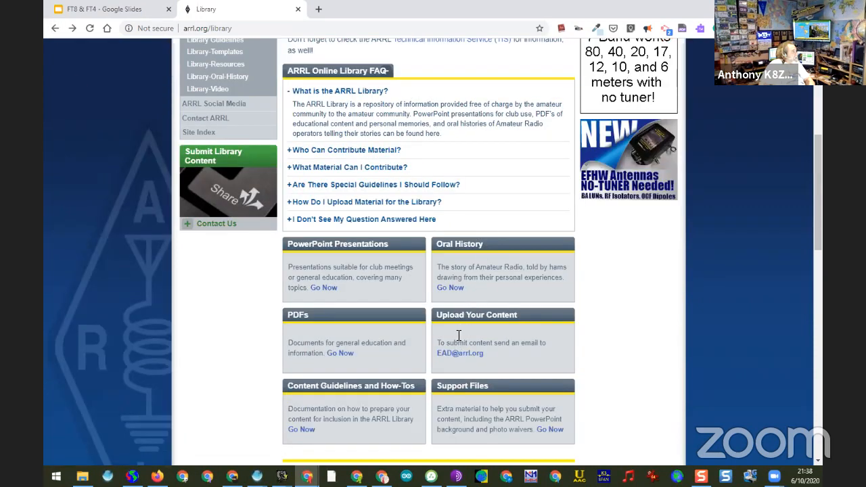
Step: Open the Content Guidelines and How-Tos page, read the PowerPoint Presentations guidelines, and collapse them
{"action": "scroll", "coordinate": [375, 347], "scroll_direction": "down", "scroll_amount": 1}
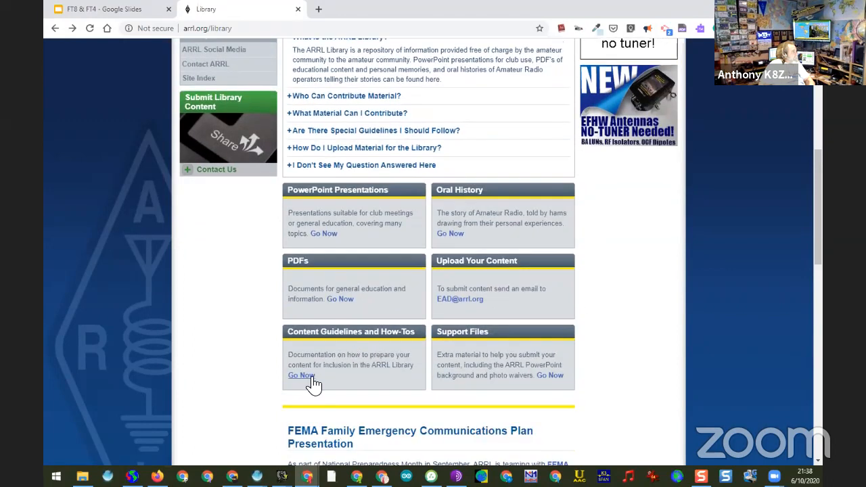
{"action": "left_click", "coordinate": [312, 379]}
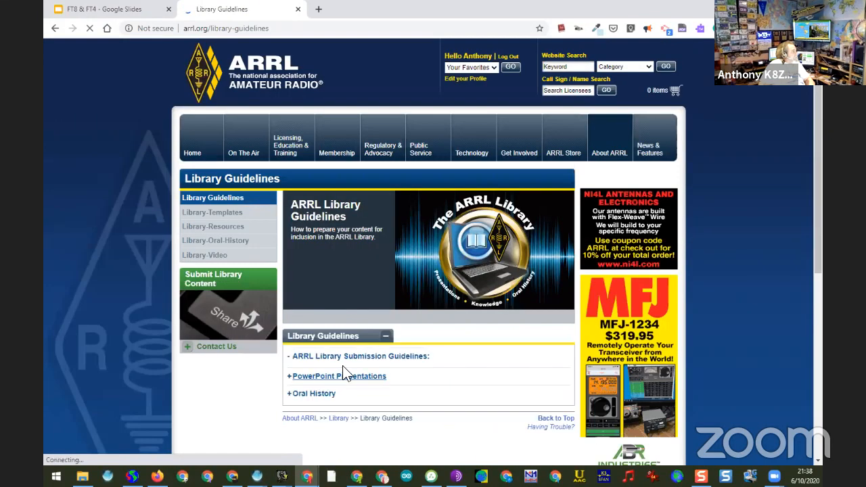
{"action": "left_click", "coordinate": [291, 377]}
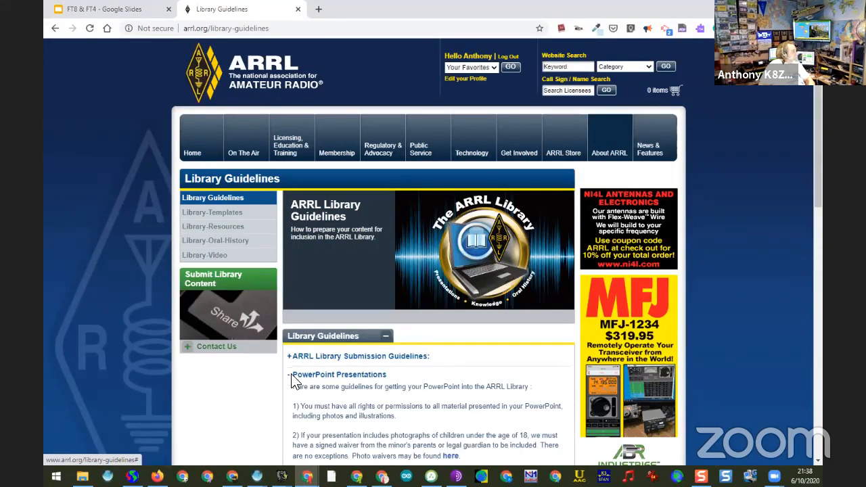
{"action": "scroll", "coordinate": [348, 386], "scroll_direction": "down", "scroll_amount": 10}
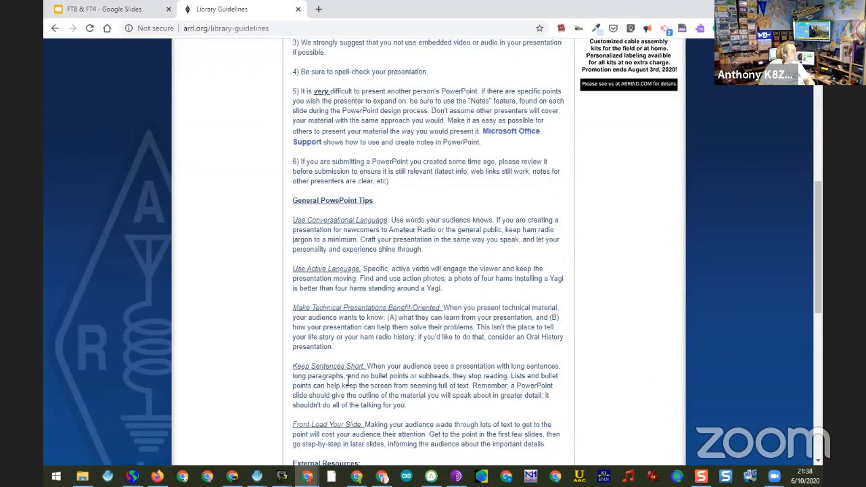
{"action": "scroll", "coordinate": [346, 223], "scroll_direction": "up", "scroll_amount": 10}
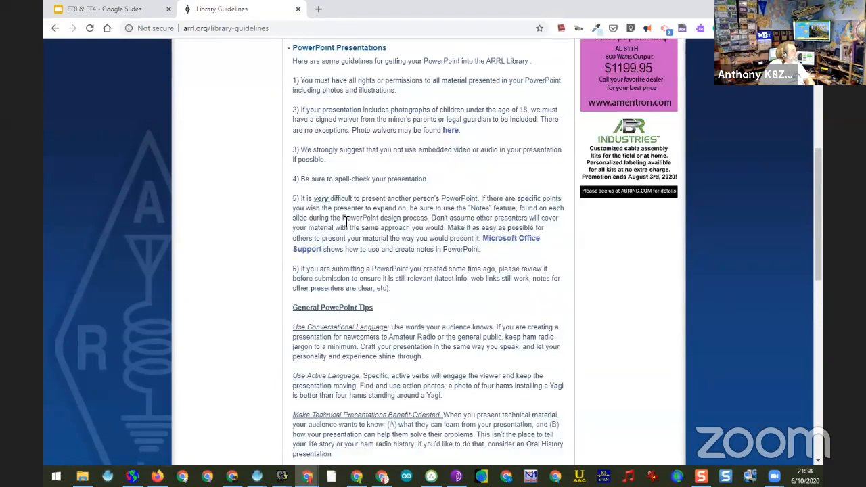
{"action": "left_click", "coordinate": [299, 303]}
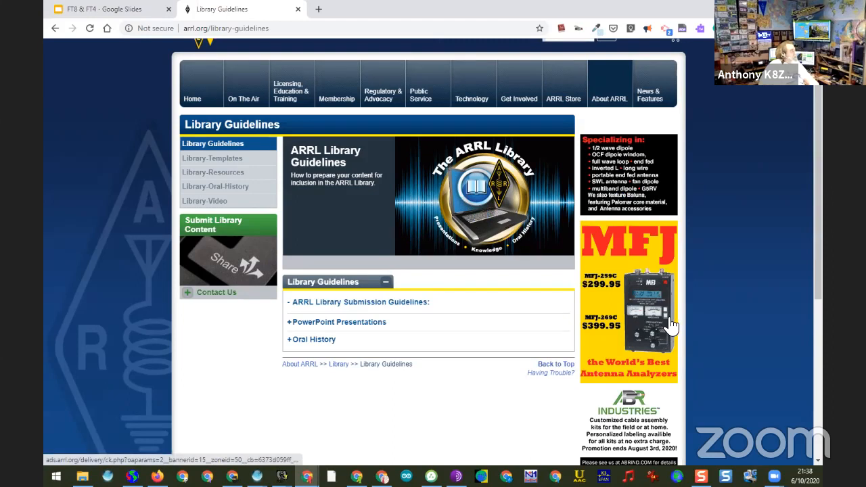
Step: Open the Library-Resources page and find the FT8 & FT4 introduction presentation under Digital Modes
{"action": "left_click", "coordinate": [232, 177]}
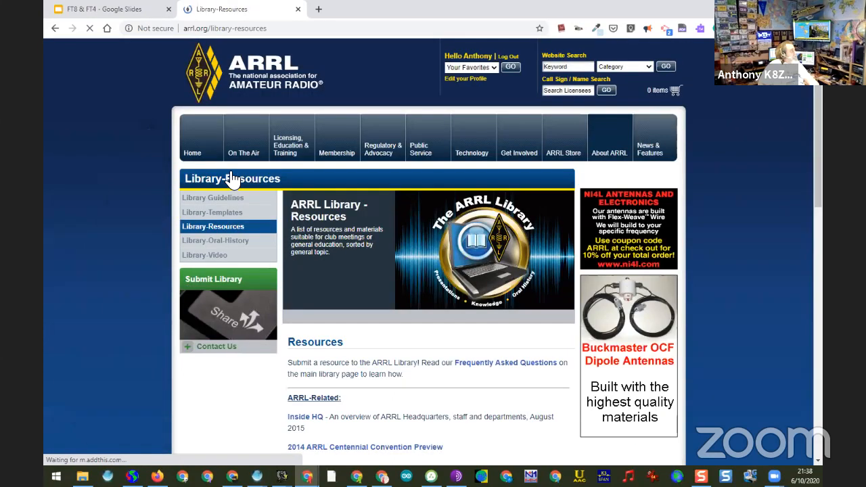
{"action": "scroll", "coordinate": [521, 374], "scroll_direction": "down", "scroll_amount": 3}
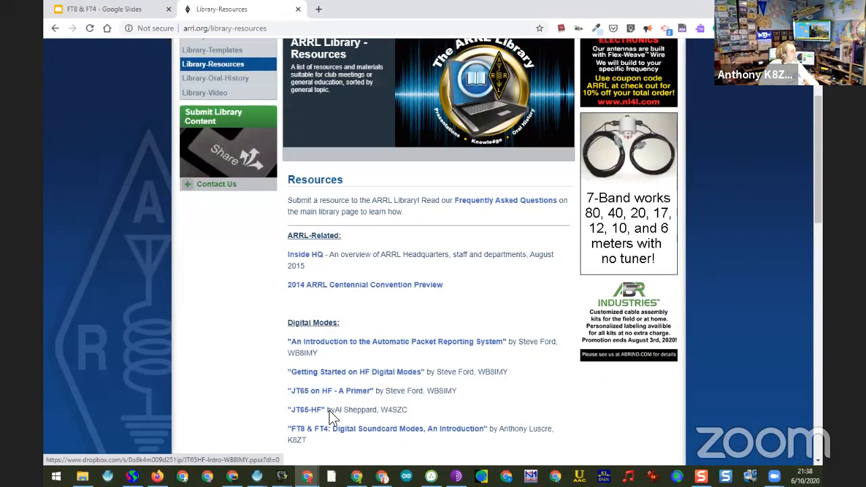
{"action": "scroll", "coordinate": [331, 412], "scroll_direction": "down", "scroll_amount": 1}
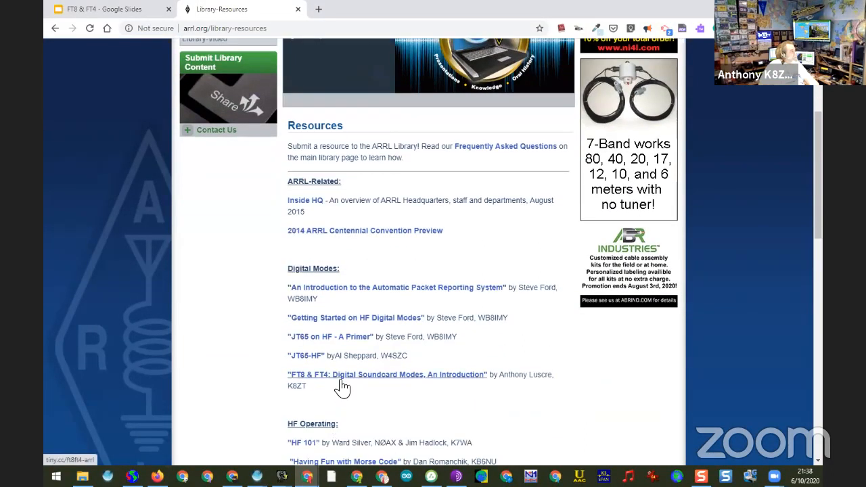